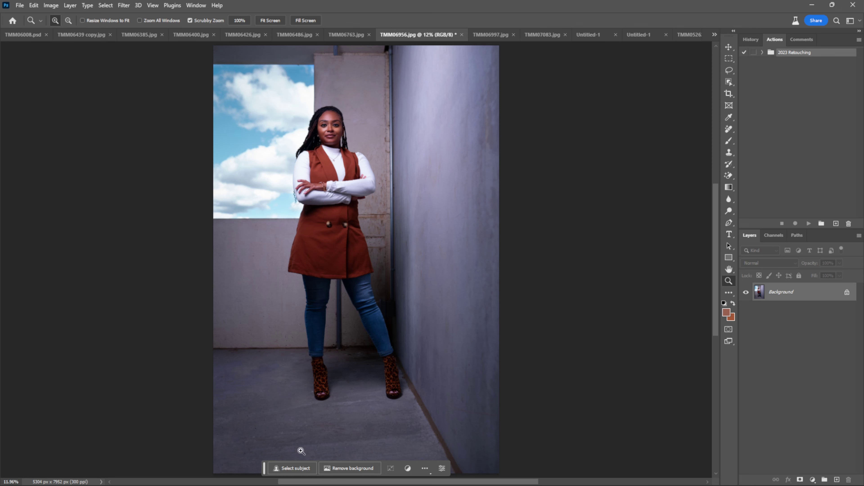
Create a new action set named 'How not to'
{"action": "left_click_drag", "start_coordinate": [264, 473], "coordinate": [77, 437]}
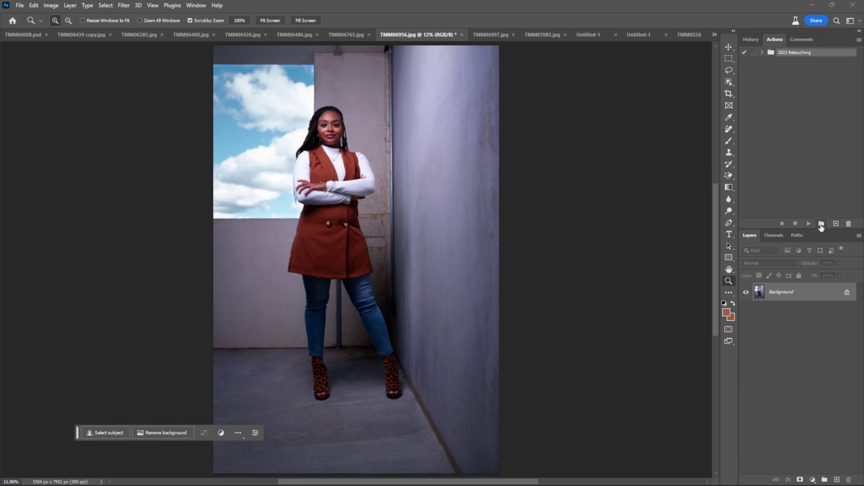
{"action": "left_click", "coordinate": [821, 224]}
{"action": "type", "text": "H"}
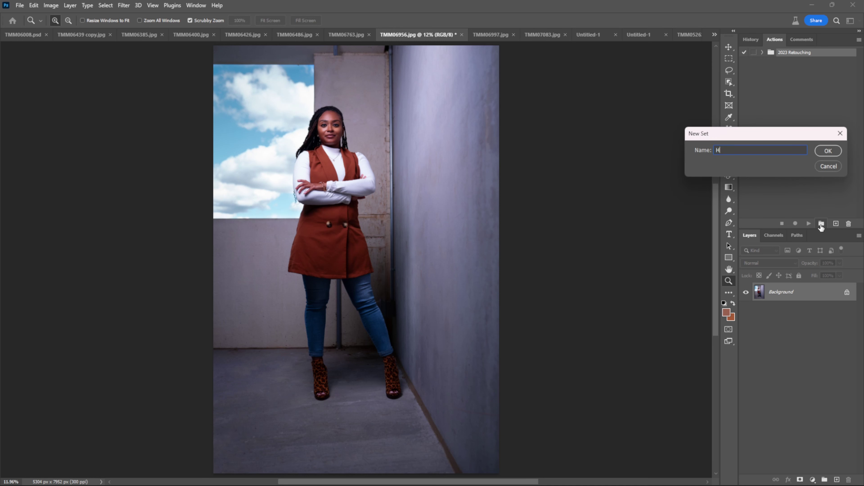
{"action": "type", "text": "ow not to"}
{"action": "left_click", "coordinate": [827, 151]}
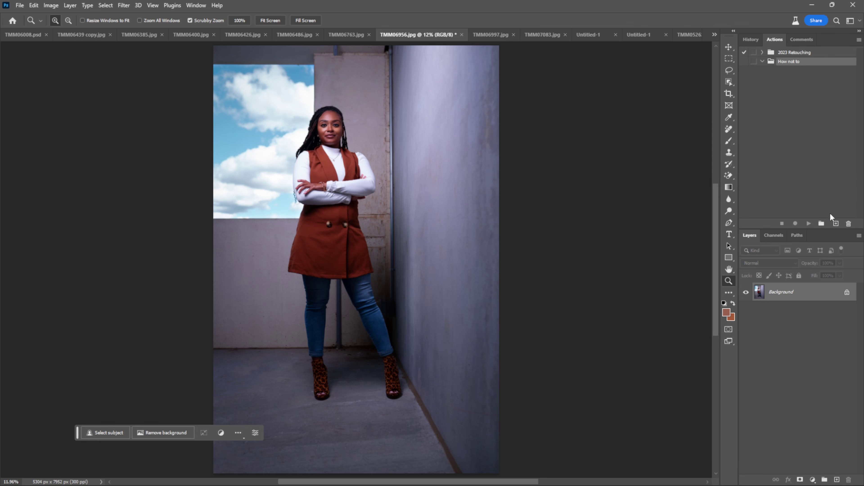
Add an orange-tagged action named D&B to the set and start recording it
{"action": "left_click", "coordinate": [836, 224]}
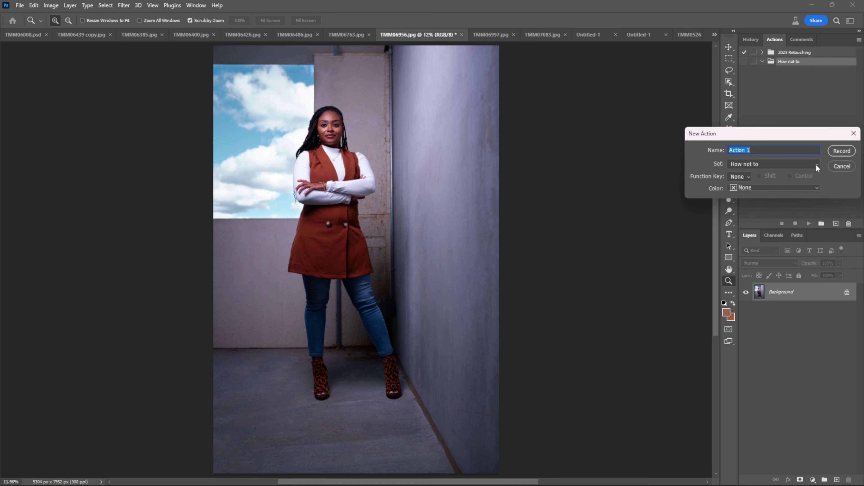
{"action": "type", "text": "D&B"}
{"action": "left_click", "coordinate": [813, 188]}
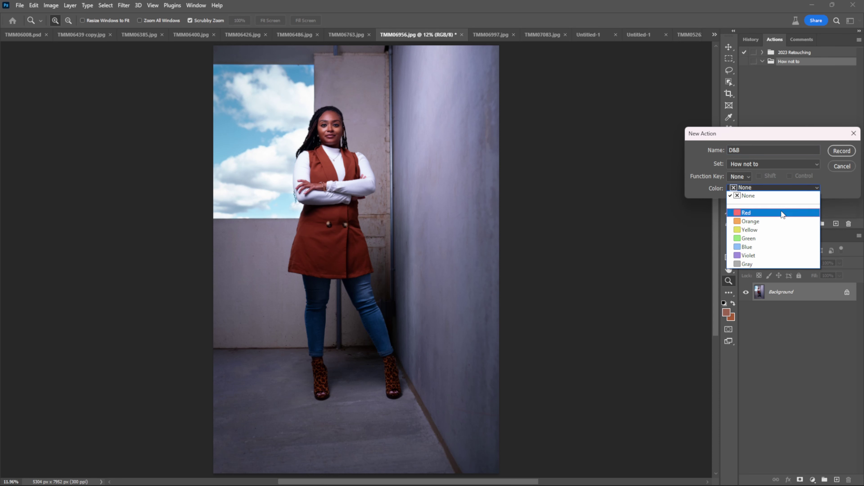
{"action": "left_click", "coordinate": [770, 223]}
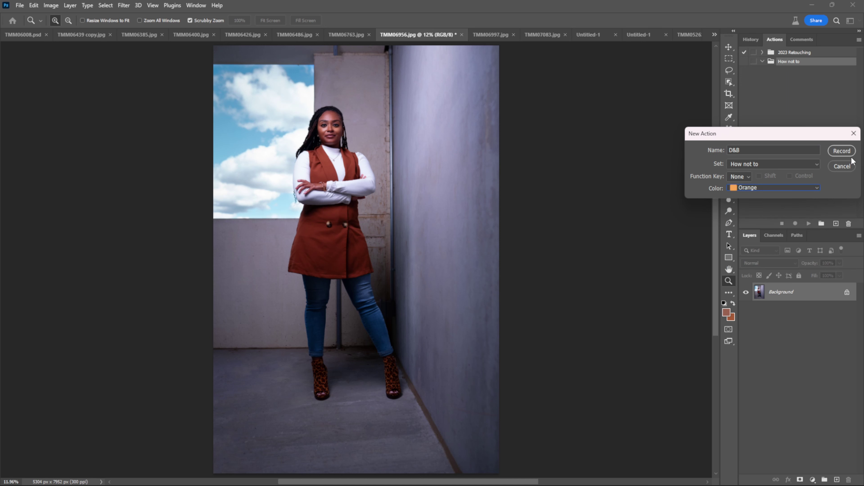
{"action": "left_click", "coordinate": [842, 150]}
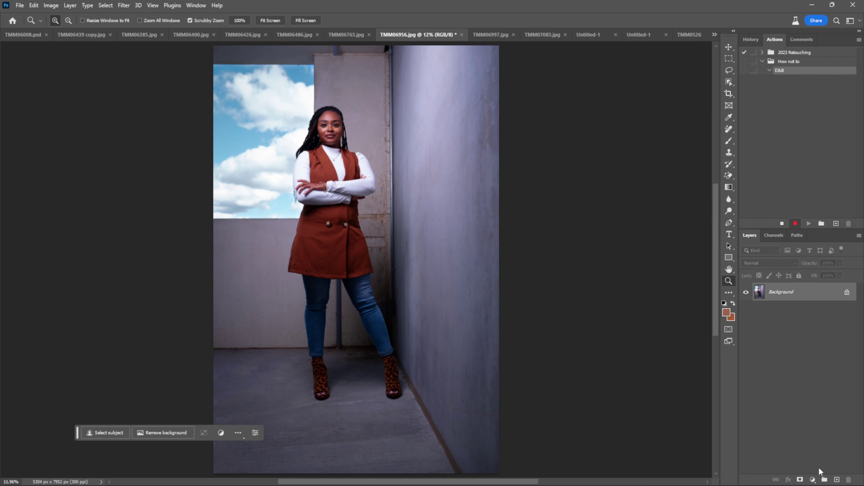
Add a Curves adjustment layer, duplicate it, and name the two layers Dodge and Burn
{"action": "left_click", "coordinate": [813, 480]}
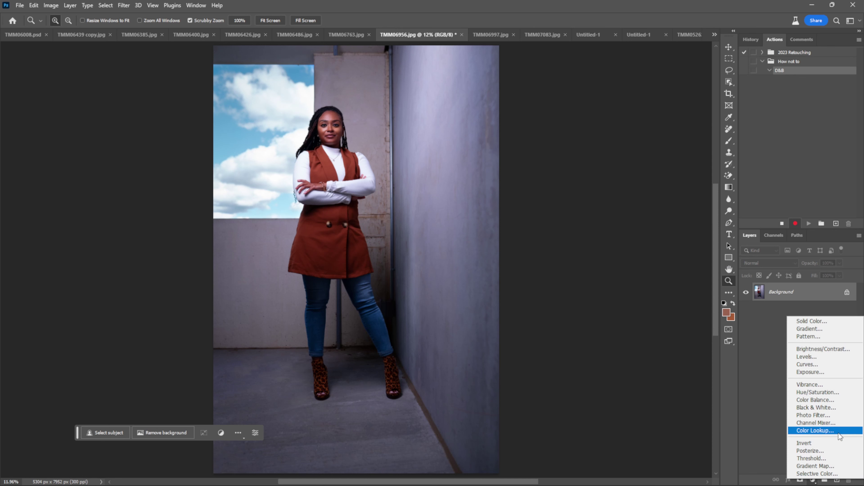
{"action": "left_click", "coordinate": [827, 364]}
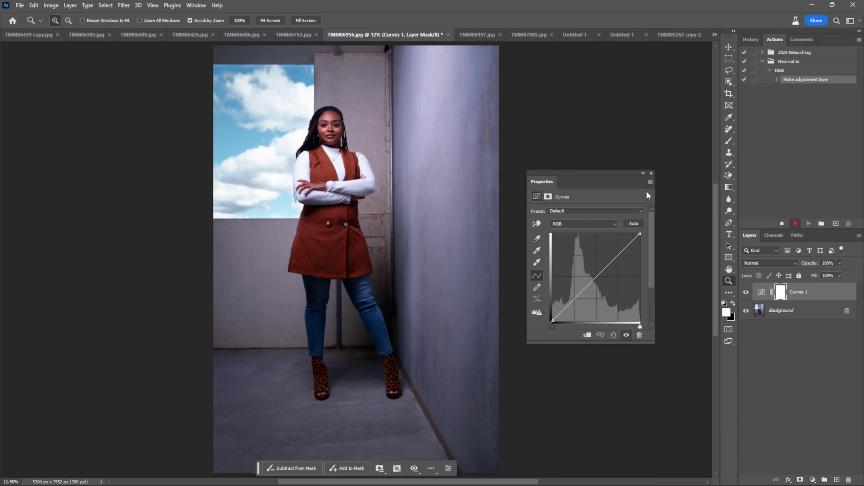
{"action": "left_click", "coordinate": [650, 173]}
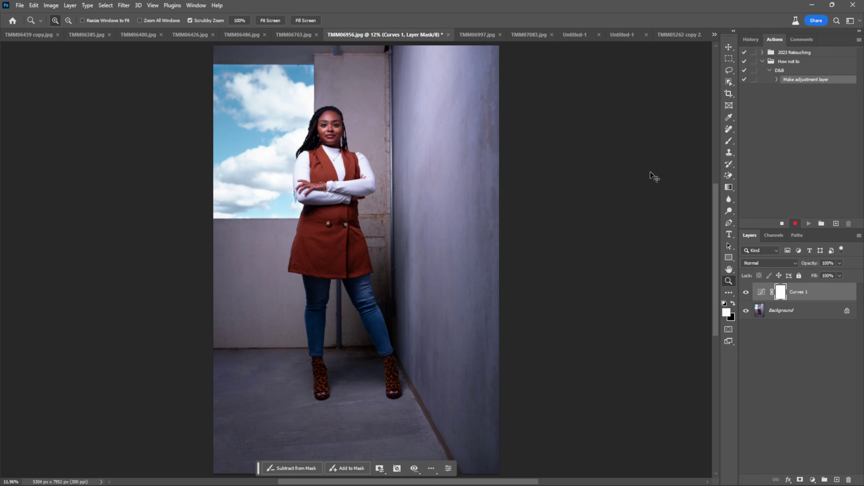
{"action": "key", "text": "ctrl+j"}
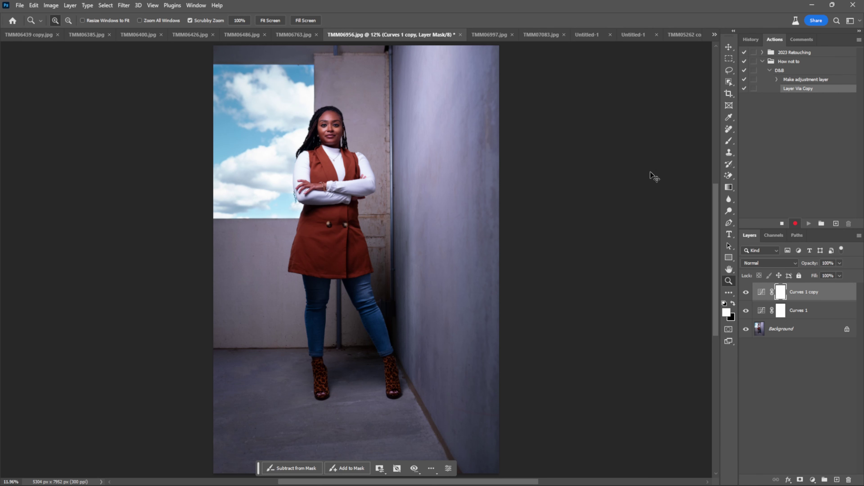
{"action": "double_click", "coordinate": [796, 310]}
{"action": "type", "text": "Dodge"}
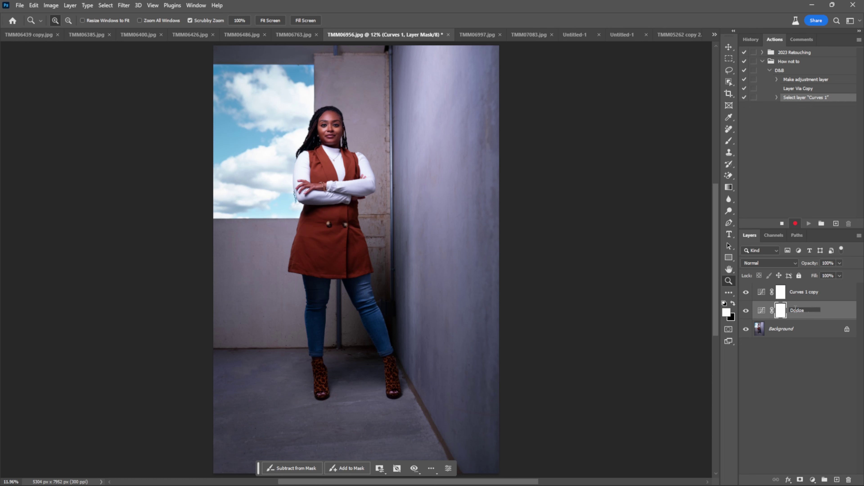
{"action": "key", "text": "Return"}
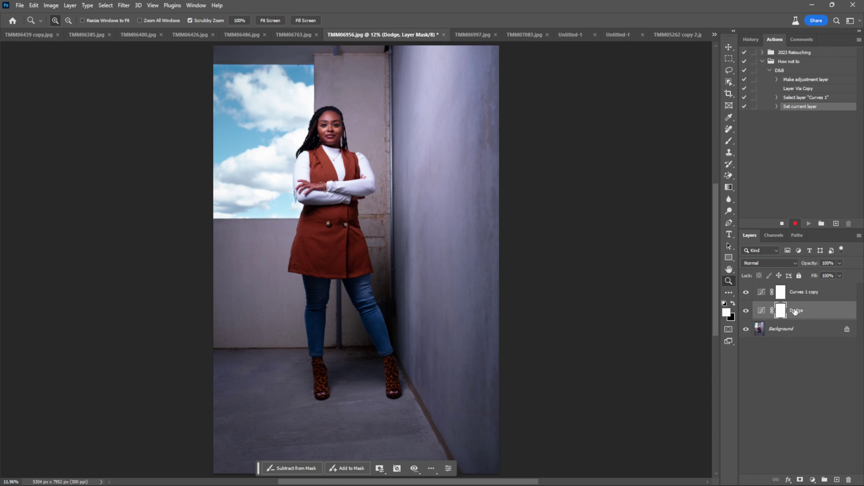
{"action": "double_click", "coordinate": [798, 291]}
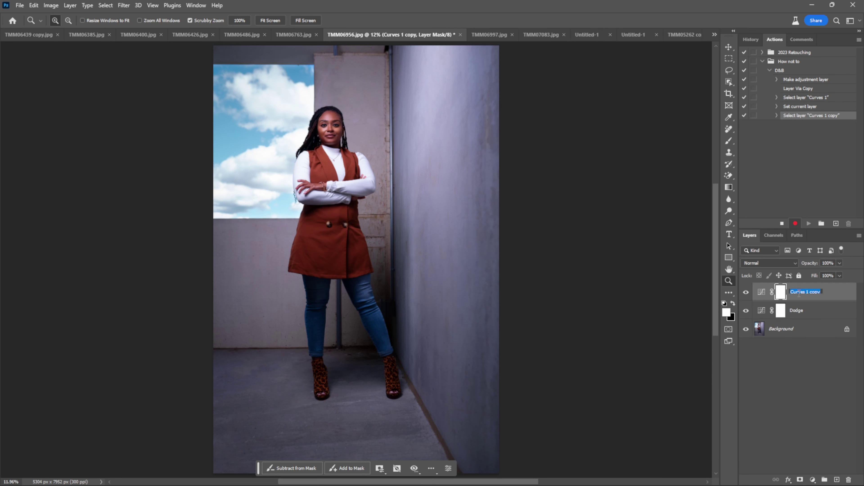
{"action": "type", "text": "Burn"}
{"action": "key", "text": "Return"}
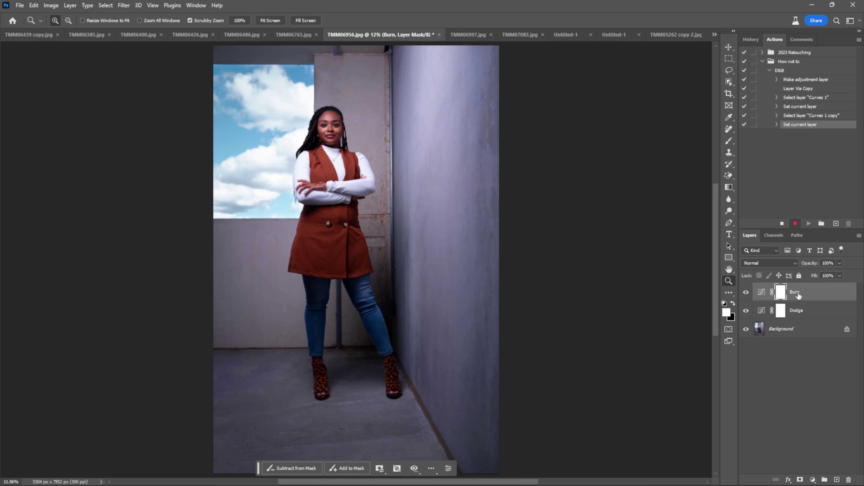
Raise the Dodge curve and lower the Burn curve, inverting both masks to black
{"action": "double_click", "coordinate": [762, 310]}
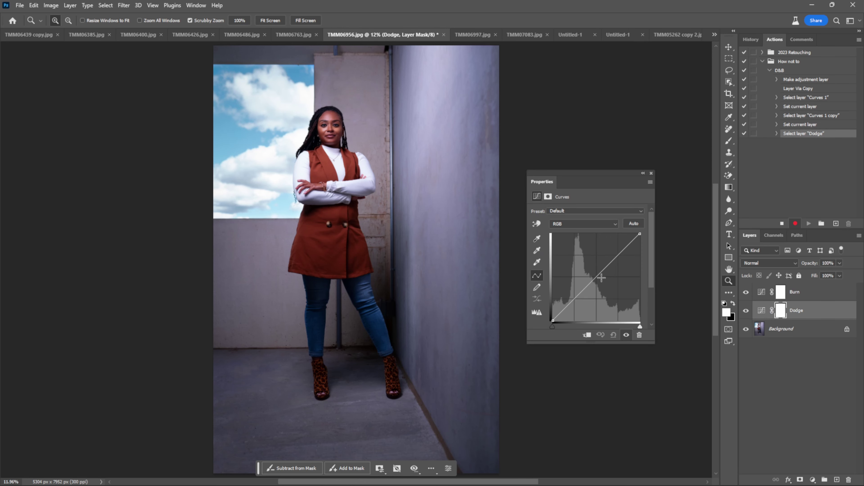
{"action": "left_click_drag", "start_coordinate": [596, 276], "coordinate": [592, 271]}
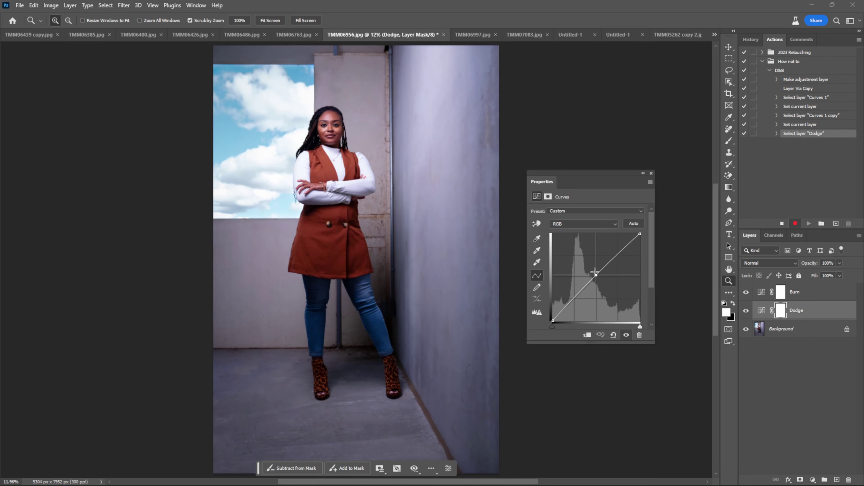
{"action": "left_click", "coordinate": [651, 173]}
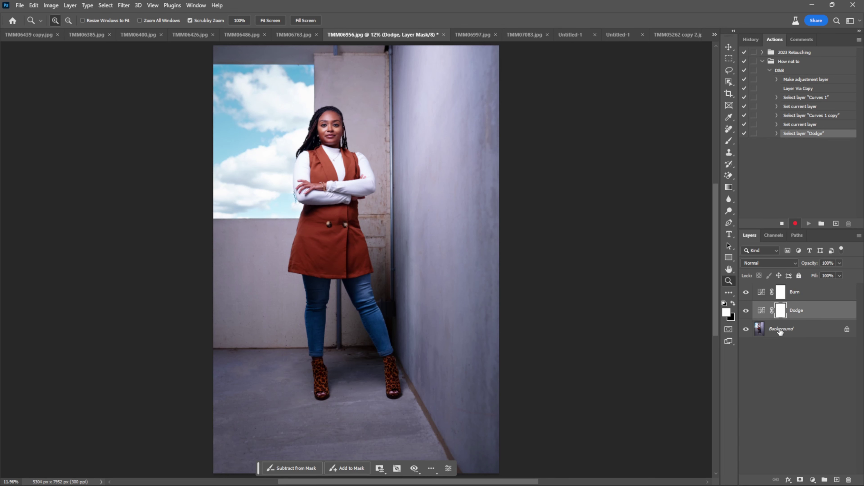
{"action": "key", "text": "ctrl+i"}
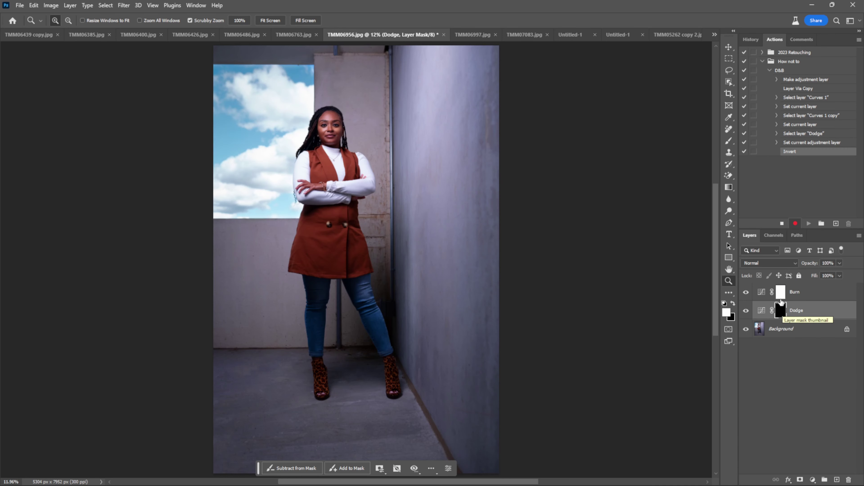
{"action": "double_click", "coordinate": [763, 292]}
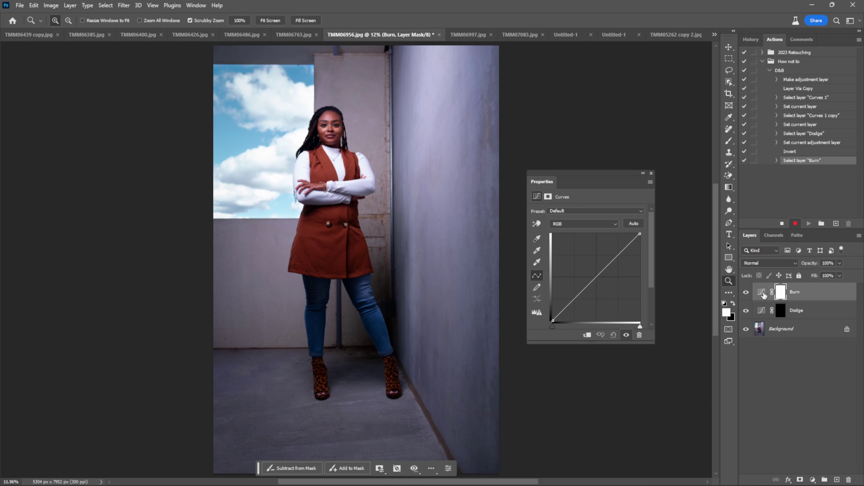
{"action": "left_click_drag", "start_coordinate": [597, 276], "coordinate": [598, 281]}
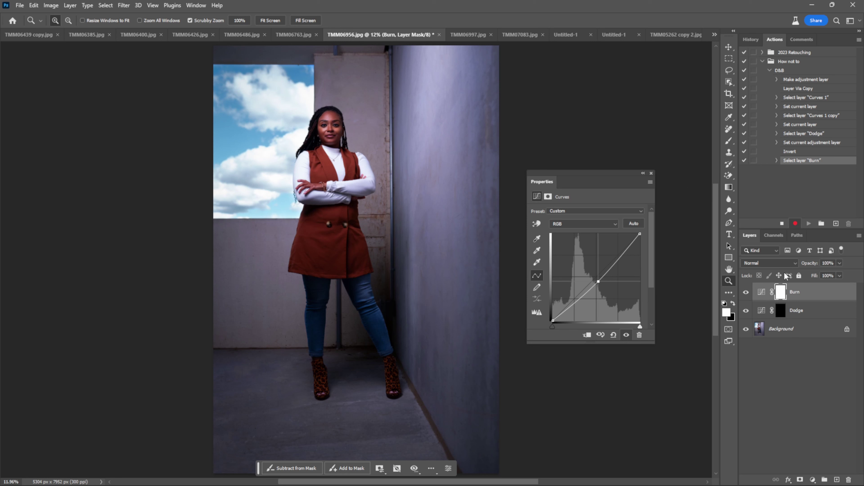
{"action": "key", "text": "ctrl+i"}
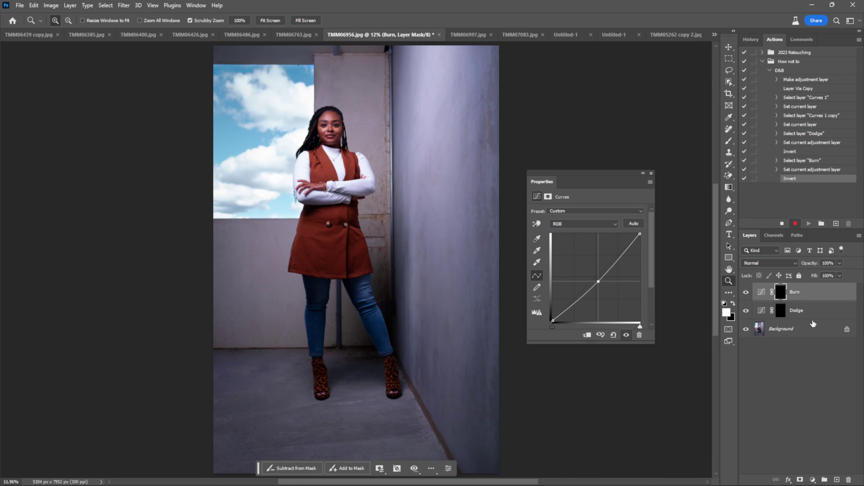
{"action": "left_click", "coordinate": [651, 173]}
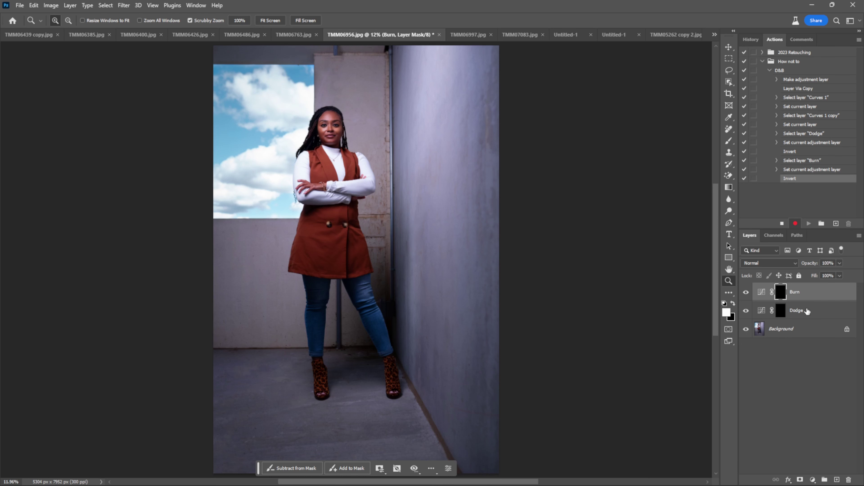
Group the Dodge and Burn layers into Group 1 and begin renaming it
{"action": "left_click", "coordinate": [812, 312]}
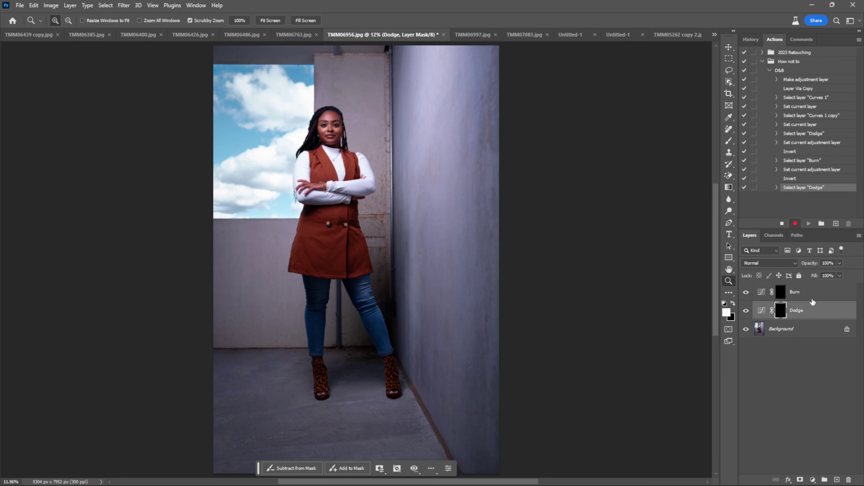
{"action": "left_click", "coordinate": [812, 298]}
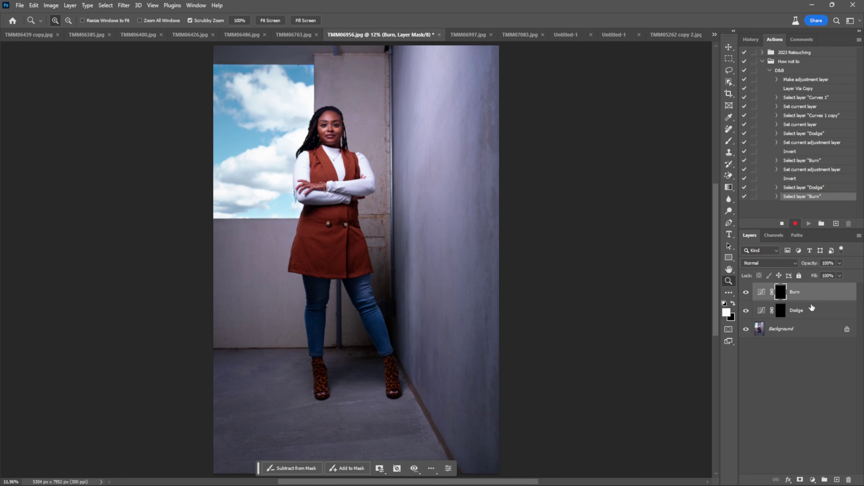
{"action": "left_click", "coordinate": [811, 310], "text": "shift"}
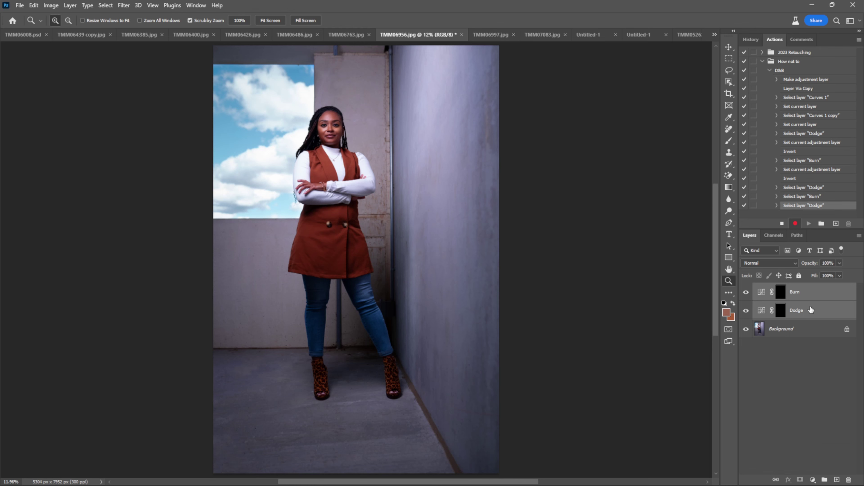
{"action": "key", "text": "ctrl+g"}
{"action": "double_click", "coordinate": [780, 289]}
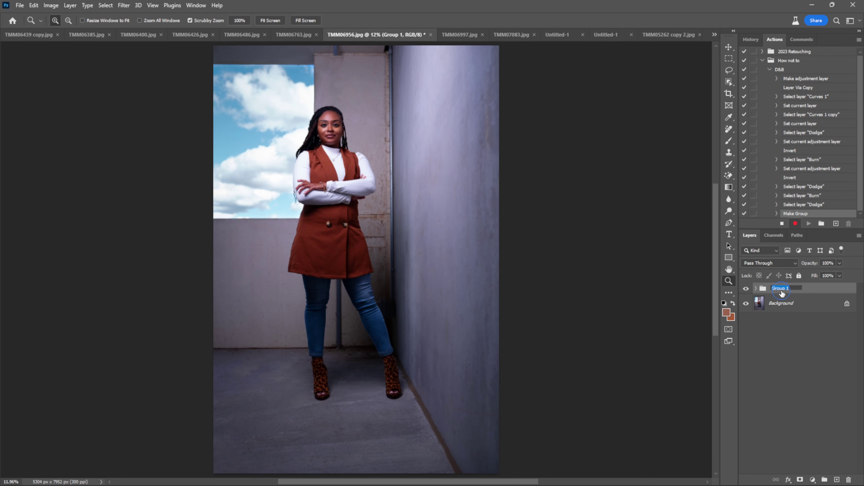
Name the group 'Dodge & Burn' and tag it orange
{"action": "type", "text": "Dodge & Burn"}
{"action": "key", "text": "Return"}
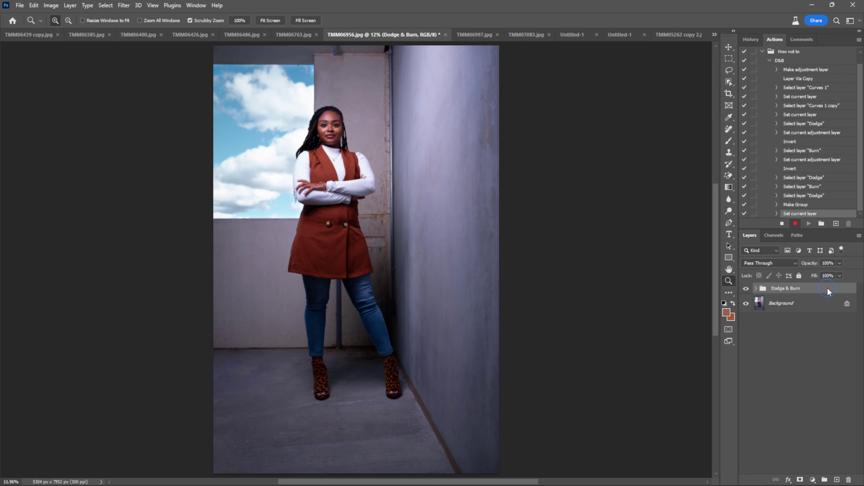
{"action": "right_click", "coordinate": [827, 287]}
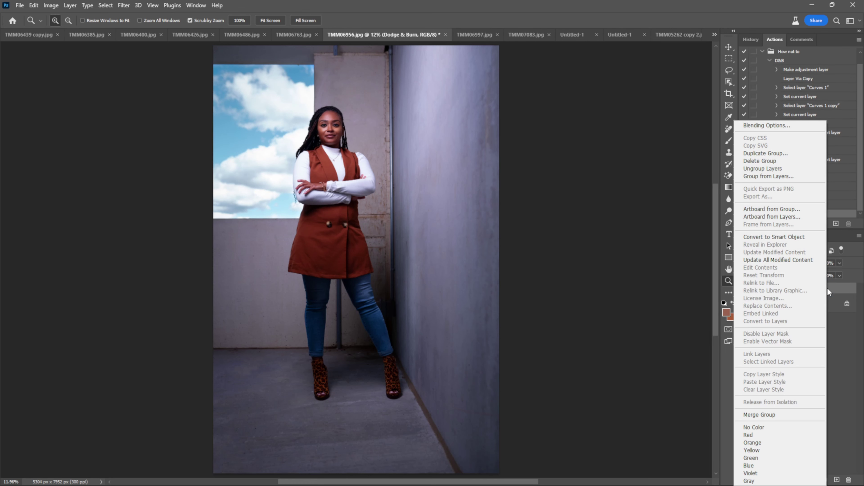
{"action": "left_click", "coordinate": [771, 443]}
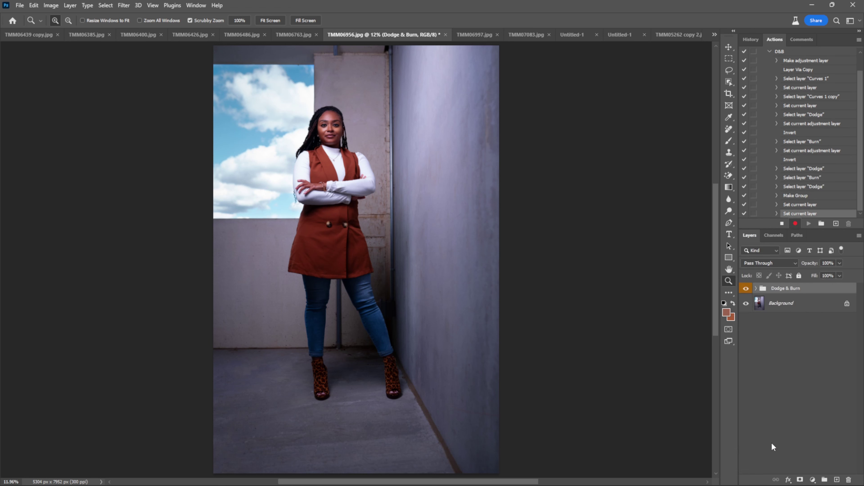
Stop recording the D&B action, then add an empty Layer 1 and delete it
{"action": "left_click", "coordinate": [782, 224]}
{"action": "left_click", "coordinate": [838, 480]}
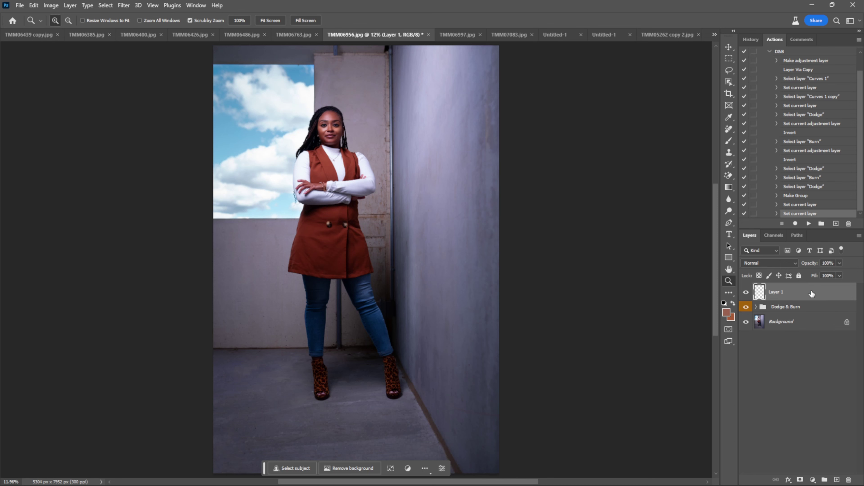
{"action": "key", "text": "Delete"}
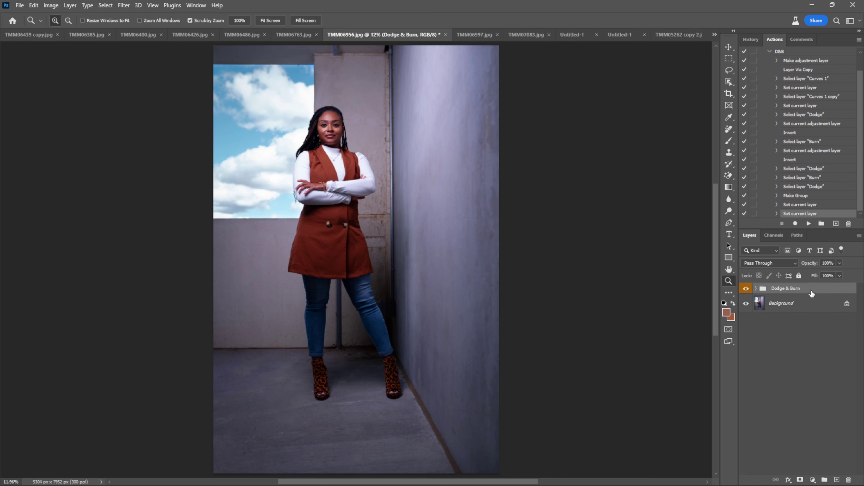
Create a blue-tagged action named 'Color Grade' and start recording it
{"action": "left_click", "coordinate": [837, 224]}
{"action": "type", "text": "Color G"}
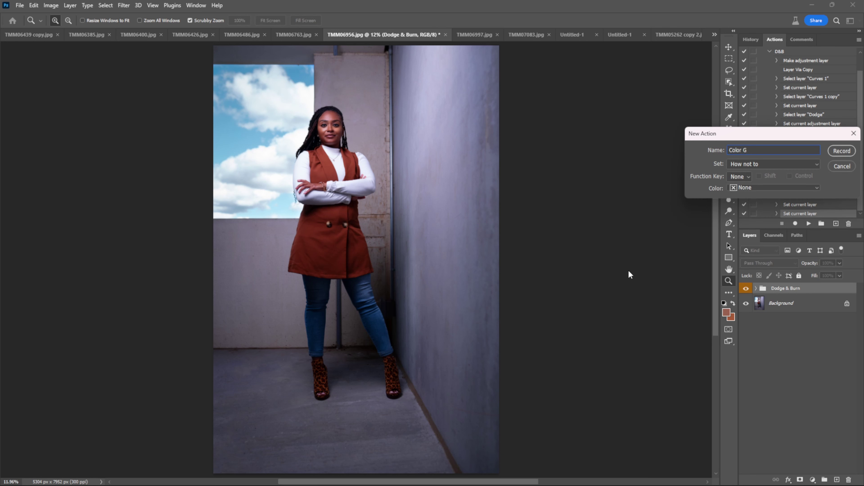
{"action": "type", "text": "rade"}
{"action": "left_click", "coordinate": [817, 187]}
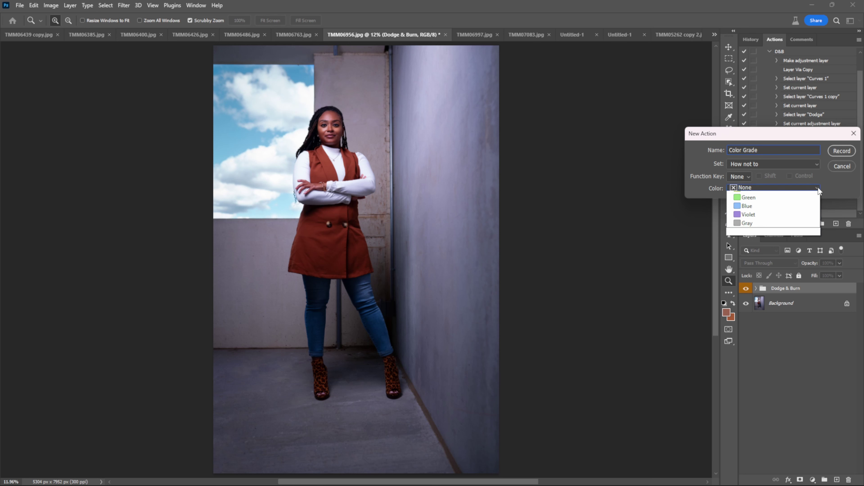
{"action": "left_click", "coordinate": [768, 246]}
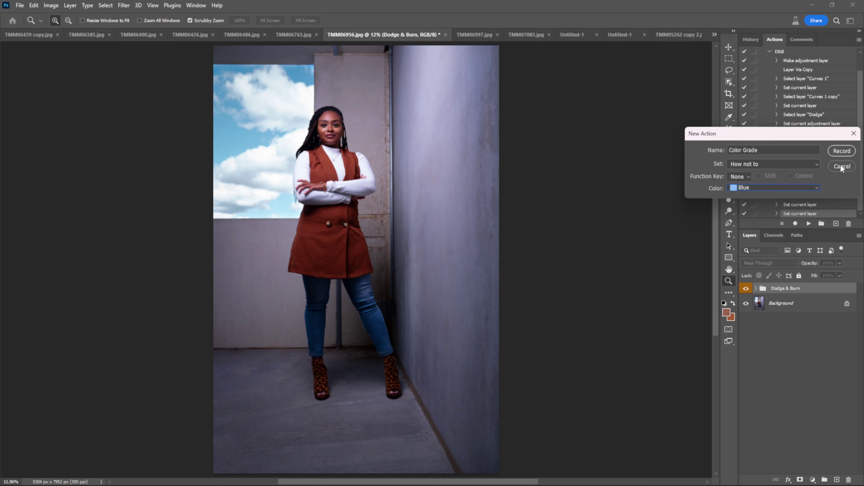
{"action": "left_click", "coordinate": [837, 151]}
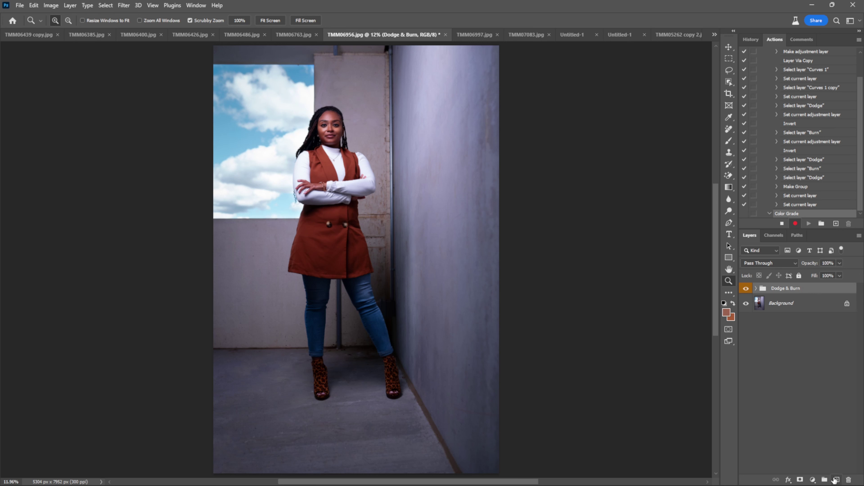
Add Color Balance, Hue/Saturation and Selective Color adjustment layers
{"action": "left_click", "coordinate": [813, 480]}
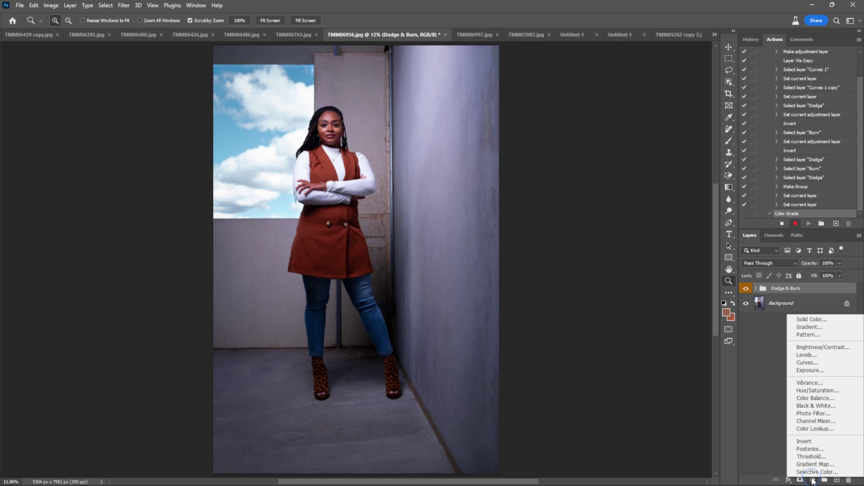
{"action": "left_click", "coordinate": [835, 398]}
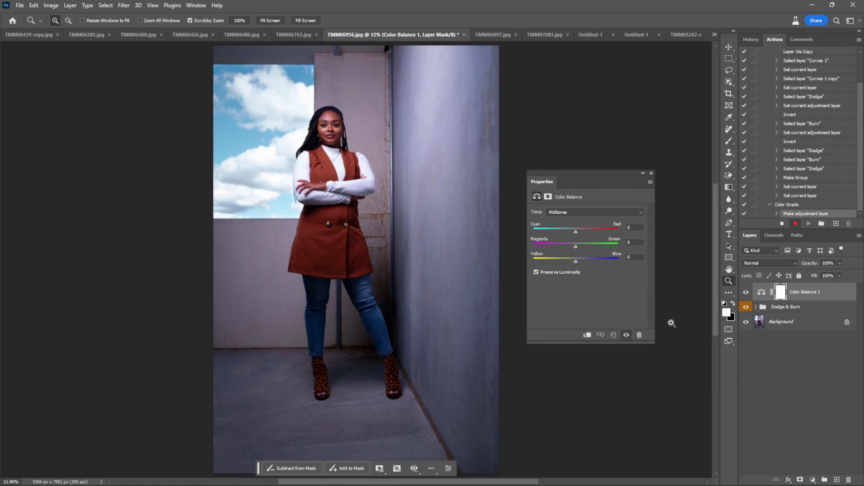
{"action": "left_click", "coordinate": [651, 173]}
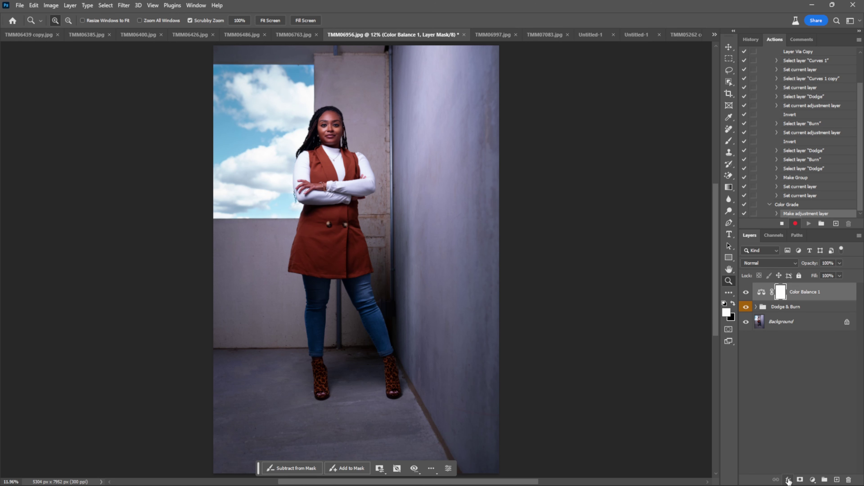
{"action": "left_click", "coordinate": [813, 480]}
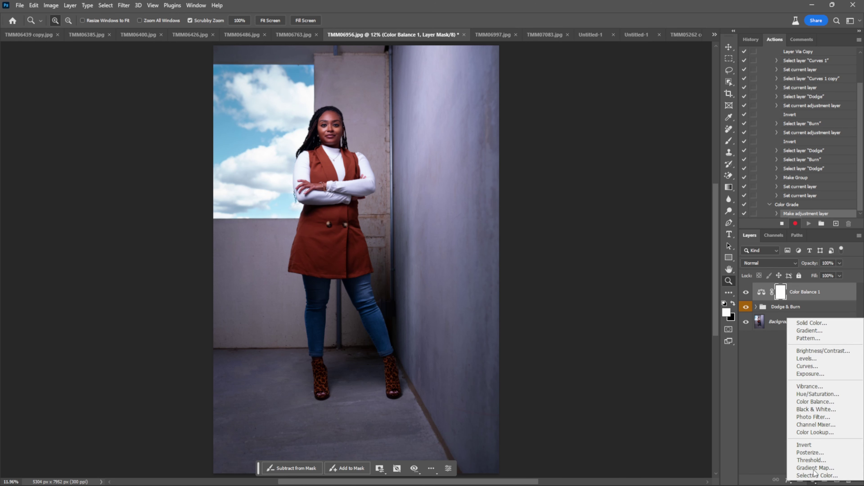
{"action": "left_click", "coordinate": [831, 396]}
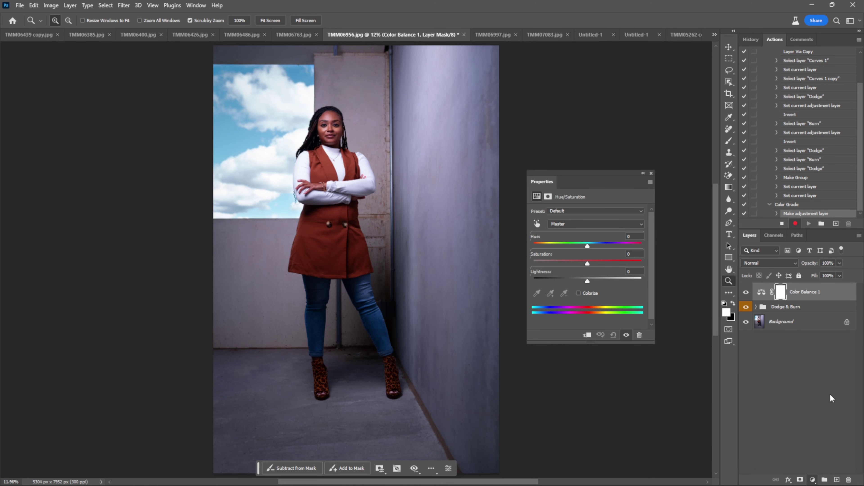
{"action": "left_click", "coordinate": [651, 173]}
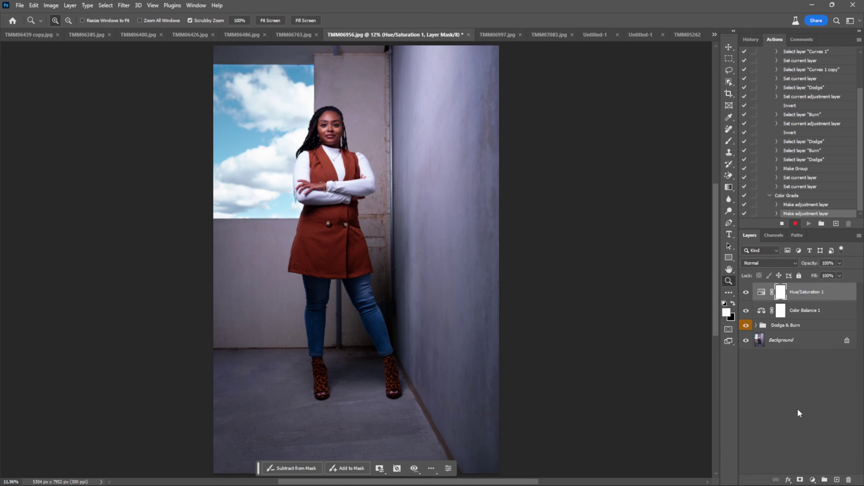
{"action": "left_click", "coordinate": [813, 480]}
{"action": "left_click", "coordinate": [816, 477]}
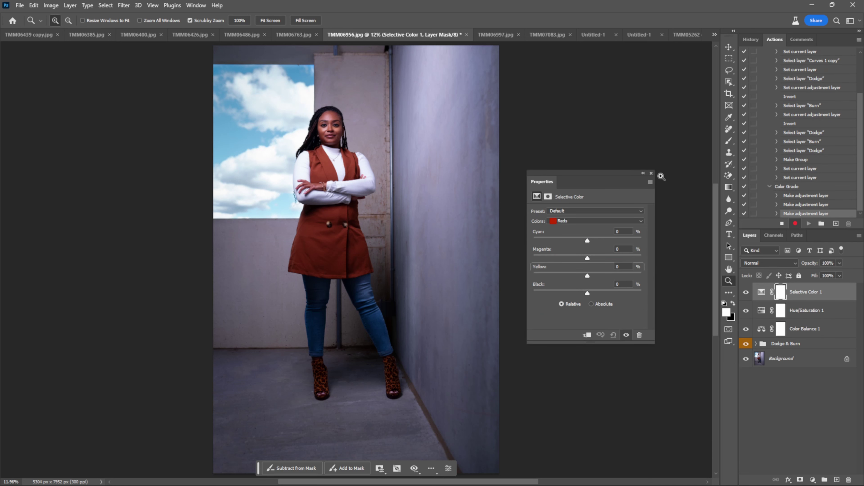
{"action": "left_click", "coordinate": [651, 174]}
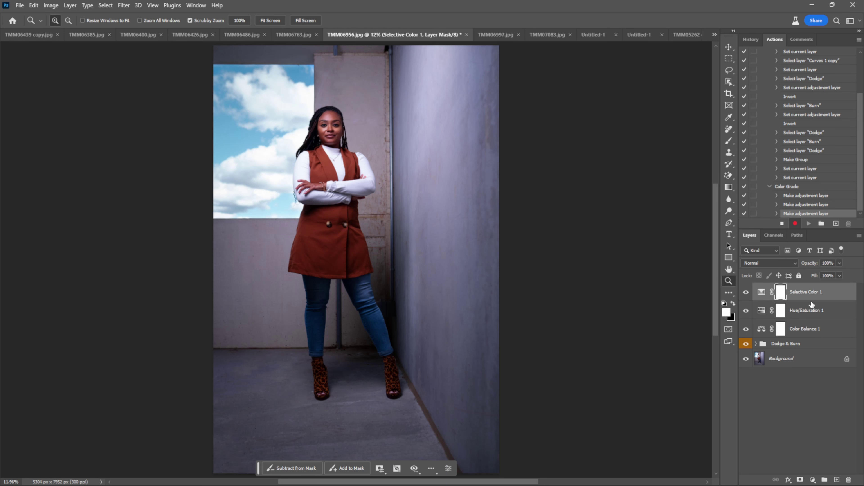
Select all three new adjustment layers together
{"action": "left_click", "coordinate": [820, 310]}
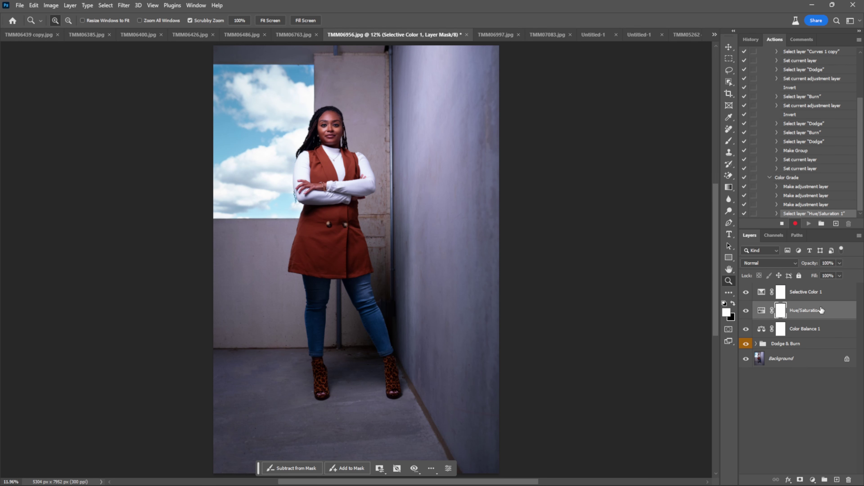
{"action": "left_click", "coordinate": [821, 328]}
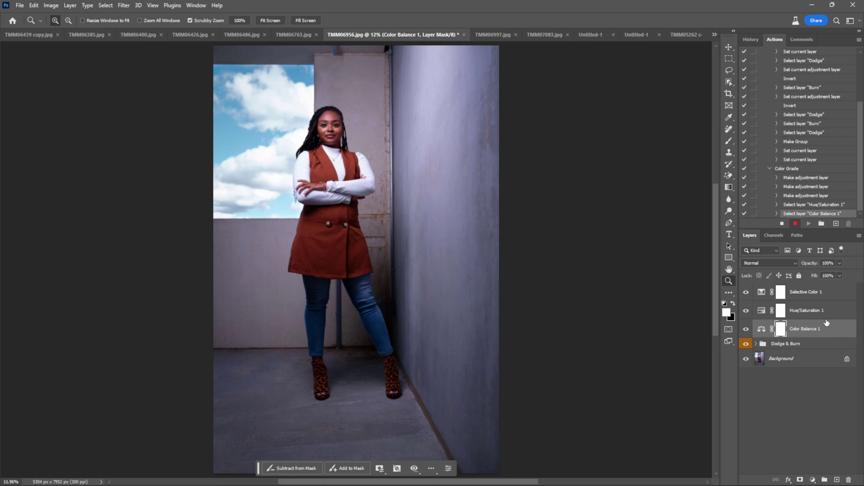
{"action": "left_click", "coordinate": [829, 313]}
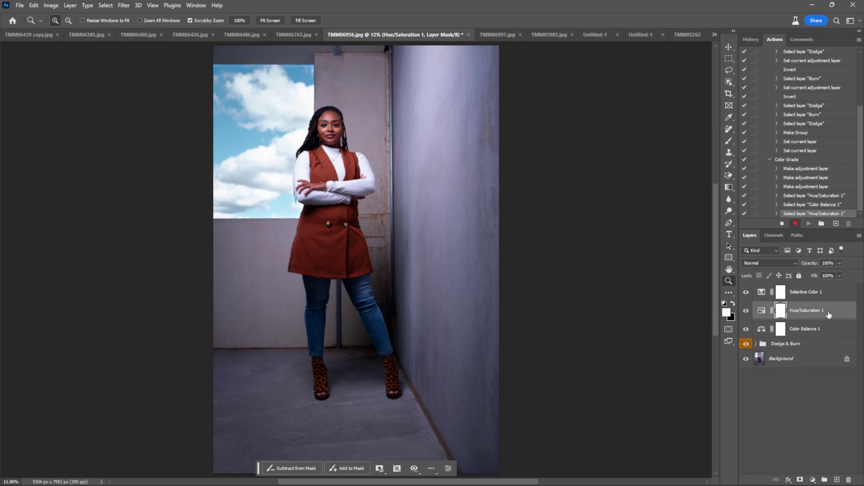
{"action": "left_click", "coordinate": [824, 293]}
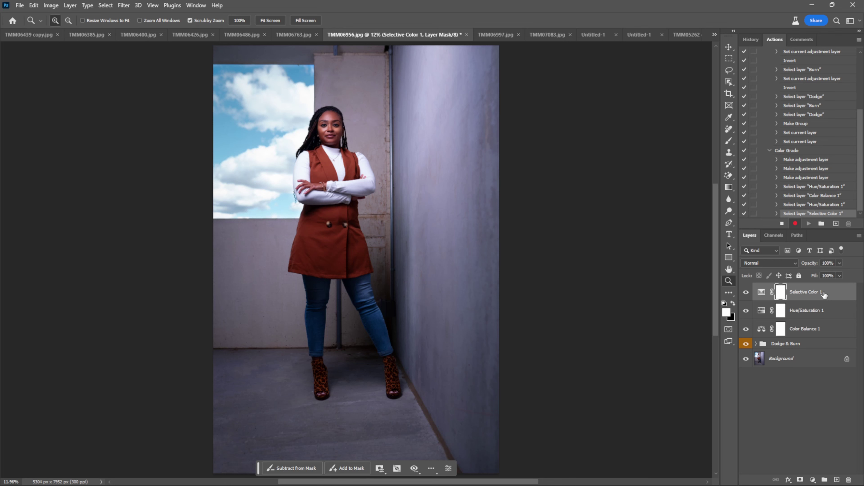
{"action": "left_click", "coordinate": [818, 332], "text": "shift"}
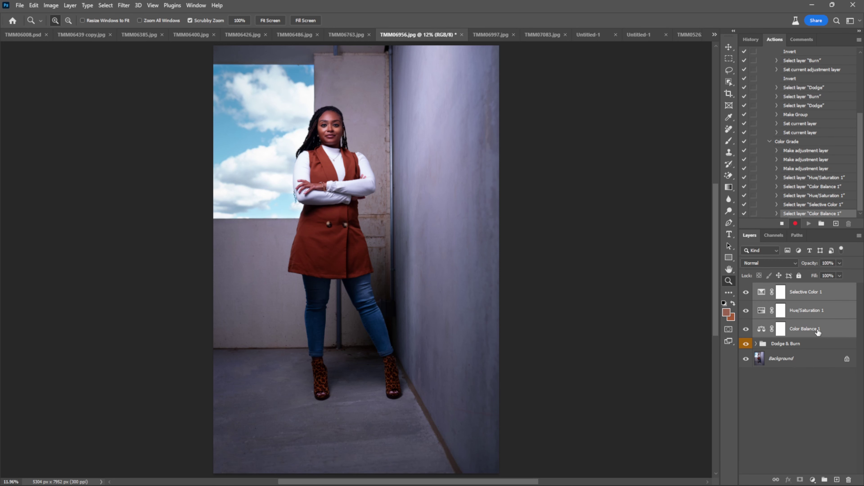
Group the three adjustment layers with Ctrl+G and rename the group 'COlor Grade'
{"action": "key", "text": "ctrl+g"}
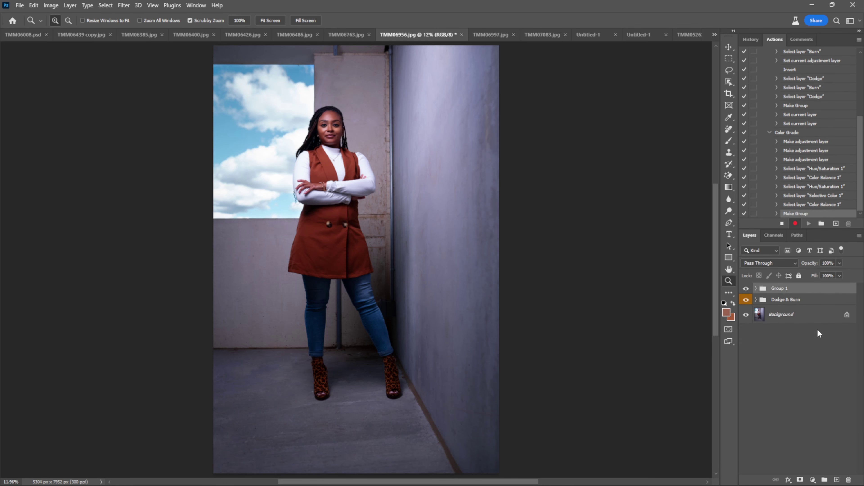
{"action": "double_click", "coordinate": [781, 289]}
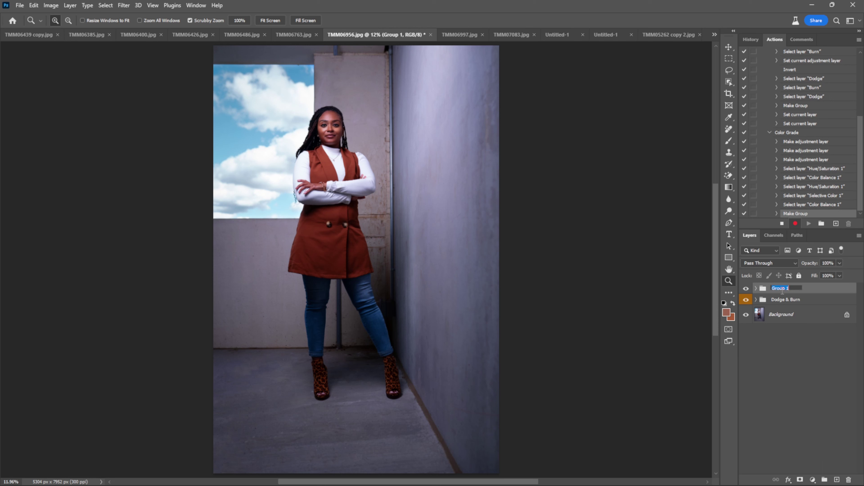
{"action": "type", "text": "color Grade"}
{"action": "key", "text": "Return"}
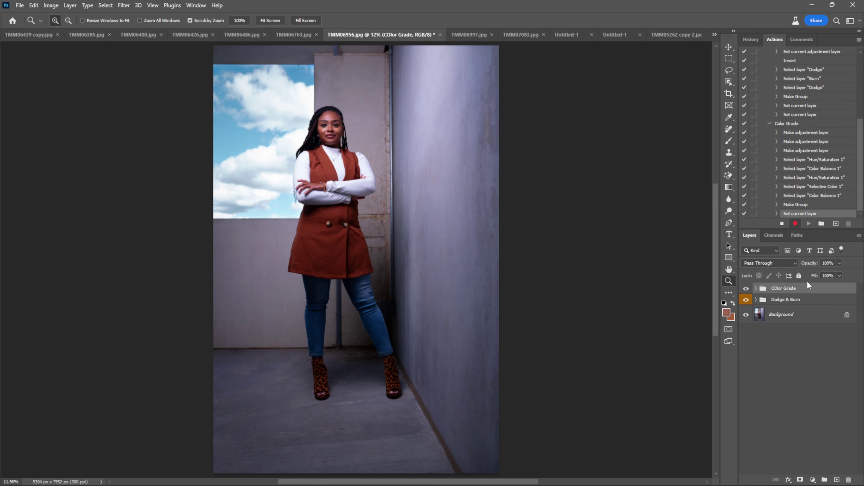
{"action": "right_click", "coordinate": [787, 289]}
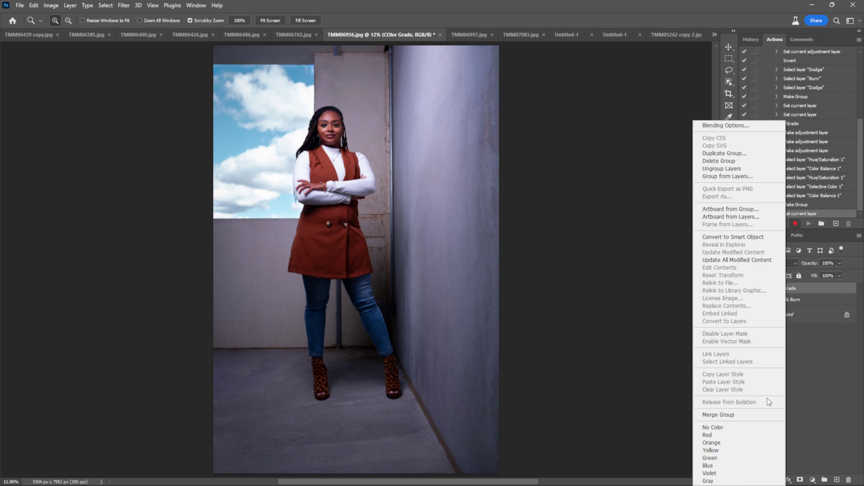
{"action": "key", "text": "Escape"}
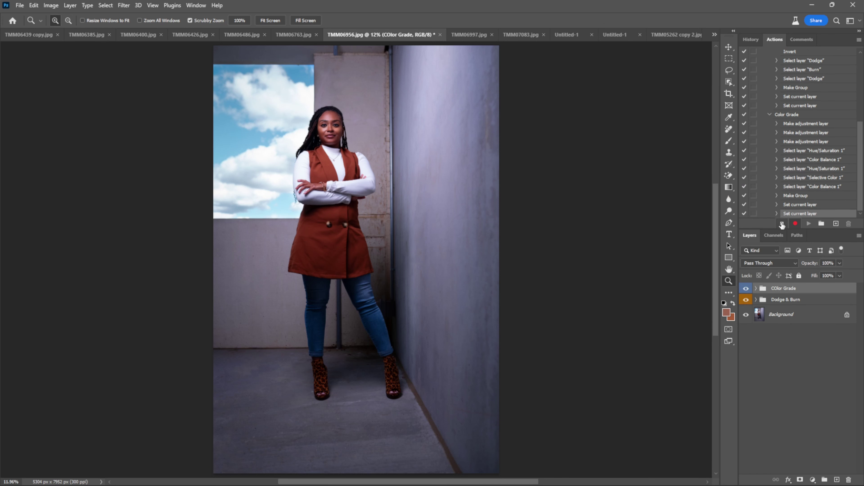
Stop recording Color Grade and switch the Actions panel to Button Mode
{"action": "left_click", "coordinate": [782, 224]}
{"action": "left_click", "coordinate": [859, 40]}
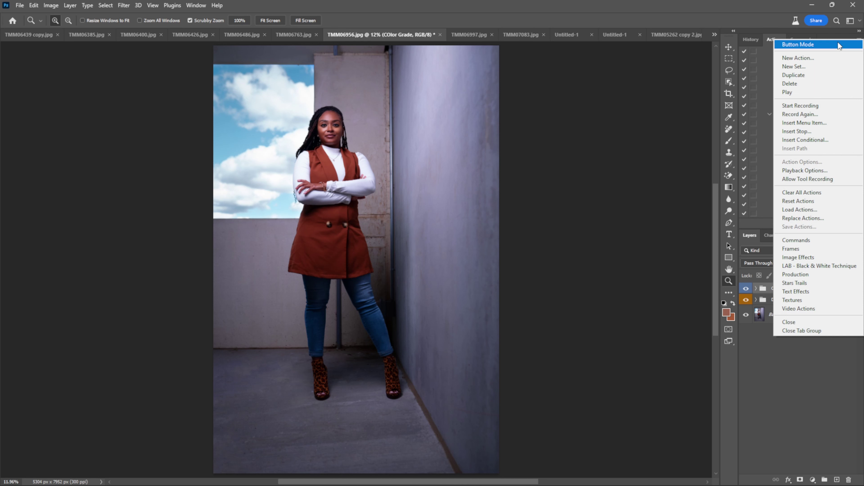
{"action": "left_click", "coordinate": [797, 44]}
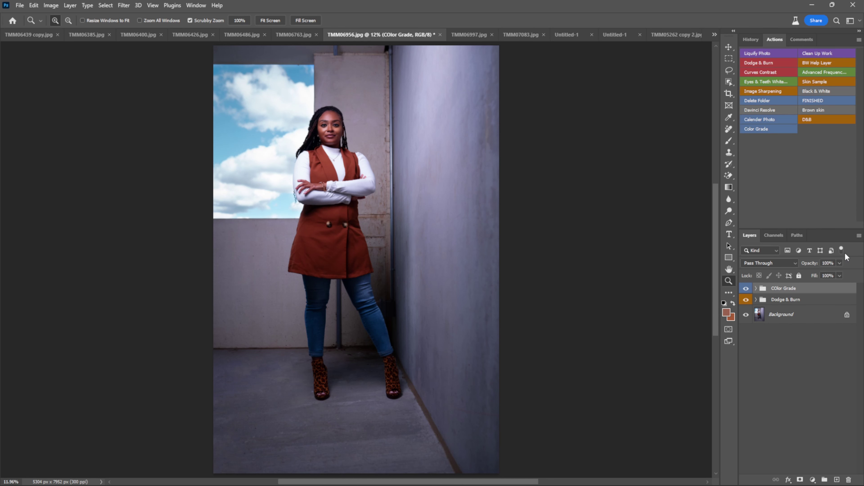
Select both the Dodge & Burn and COlor Grade groups and delete them
{"action": "left_click", "coordinate": [804, 300], "text": "shift"}
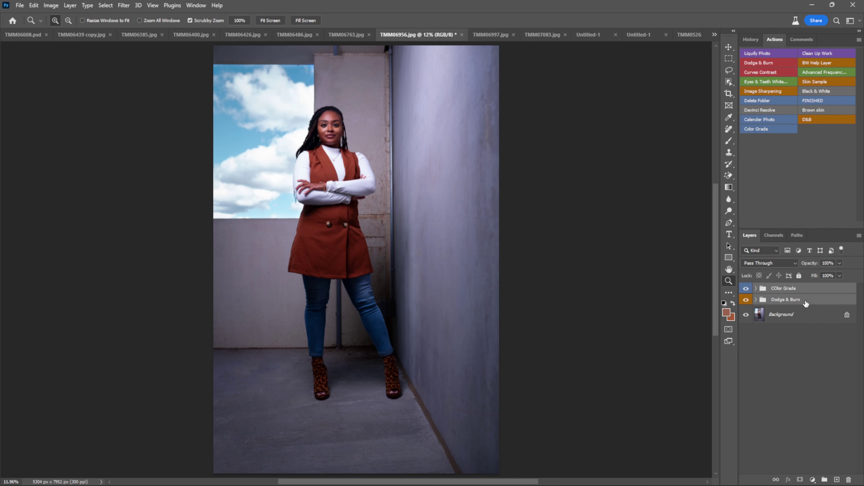
{"action": "key", "text": "Delete"}
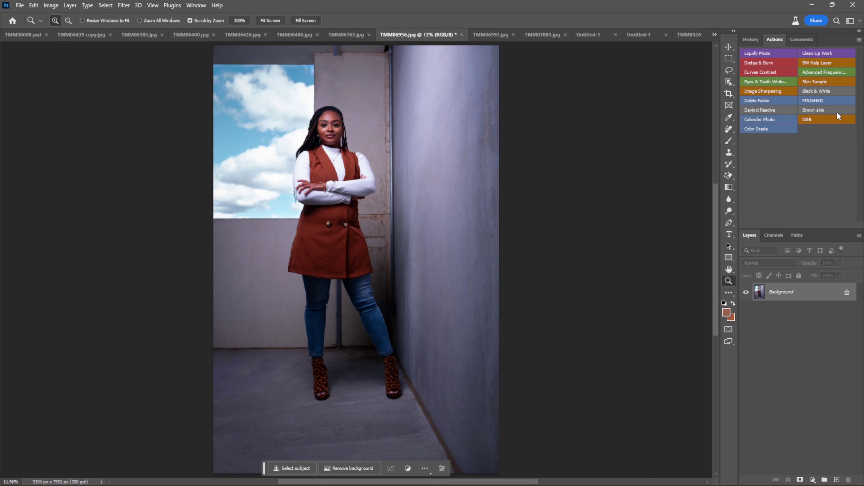
Play the Clean Up Work, D&B and Color Grade action buttons on the photo
{"action": "left_click", "coordinate": [823, 54]}
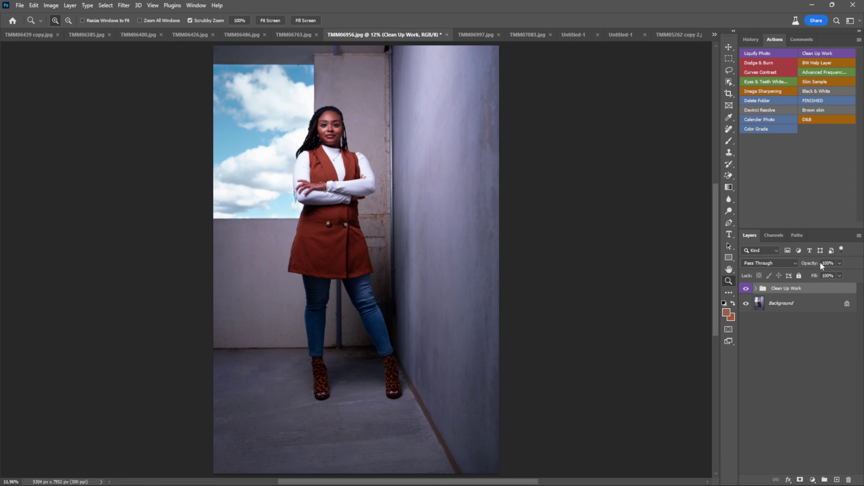
{"action": "left_click", "coordinate": [764, 61]}
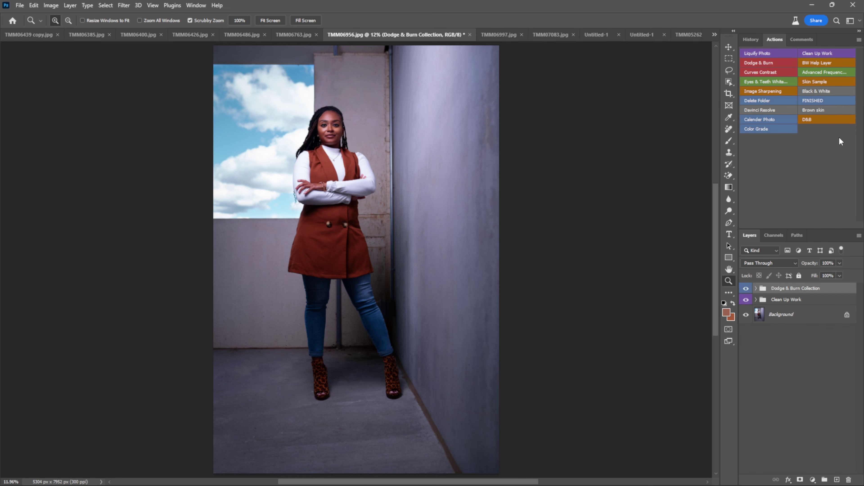
{"action": "left_click", "coordinate": [812, 120]}
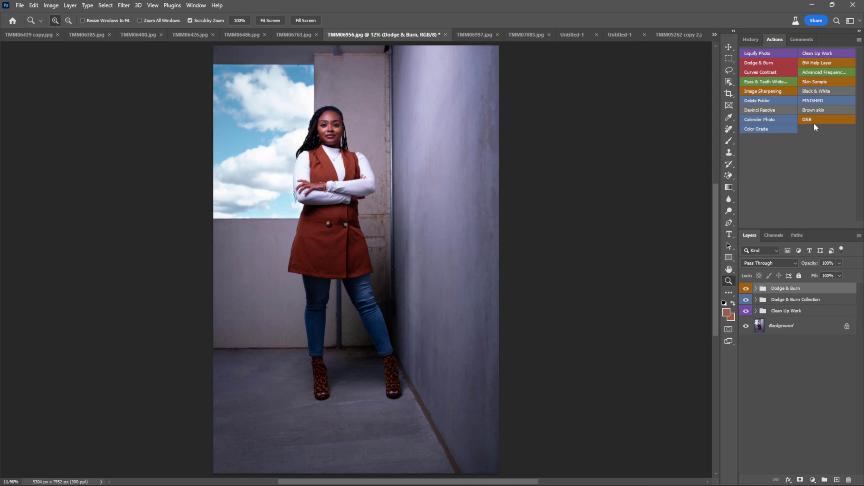
{"action": "left_click", "coordinate": [771, 127]}
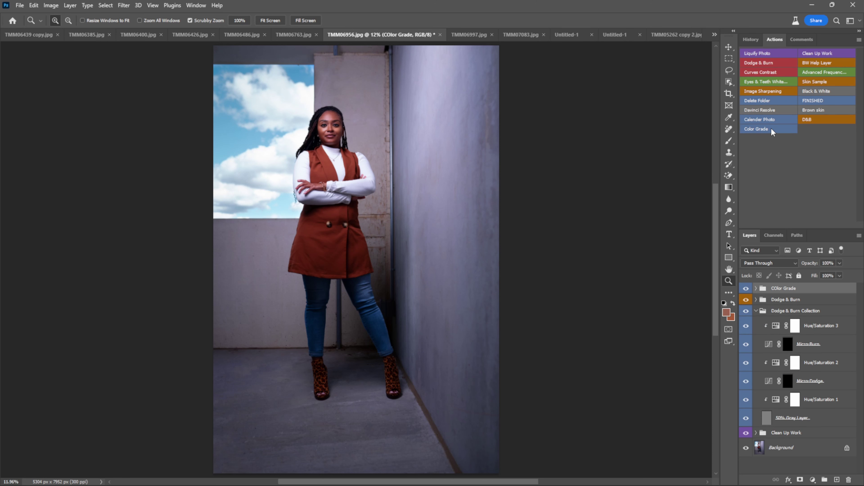
Collapse the Dodge & Burn Collection group, then expand and re-collapse the COlor Grade group
{"action": "left_click", "coordinate": [755, 313]}
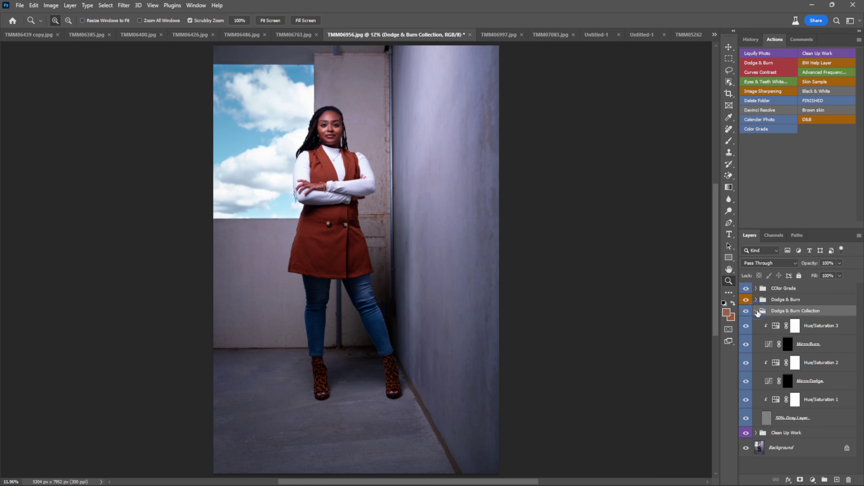
{"action": "left_click", "coordinate": [756, 311]}
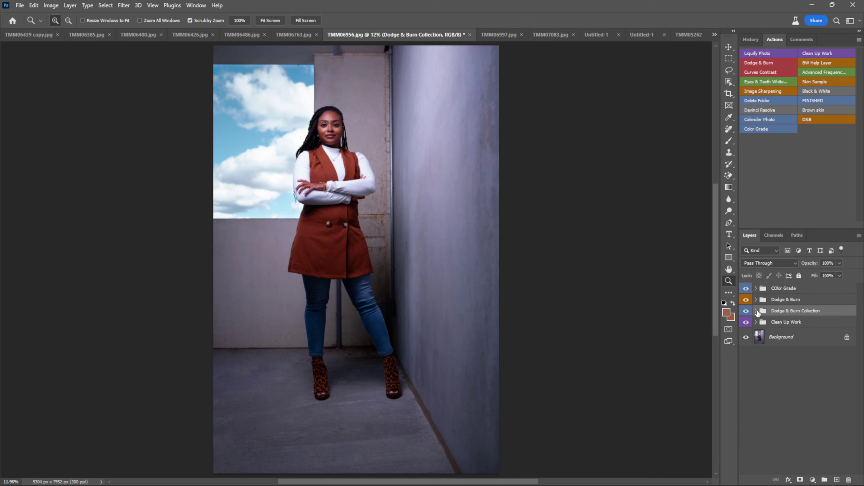
{"action": "left_click", "coordinate": [755, 290]}
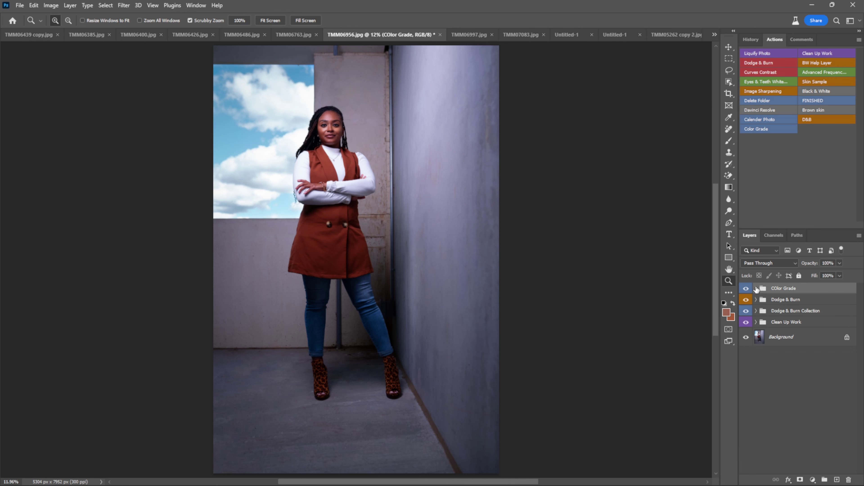
{"action": "left_click", "coordinate": [756, 289]}
{"action": "left_click", "coordinate": [756, 289]}
Play Color Grade again, then play D&B above the Selective Color 2 layer
{"action": "left_click", "coordinate": [775, 129]}
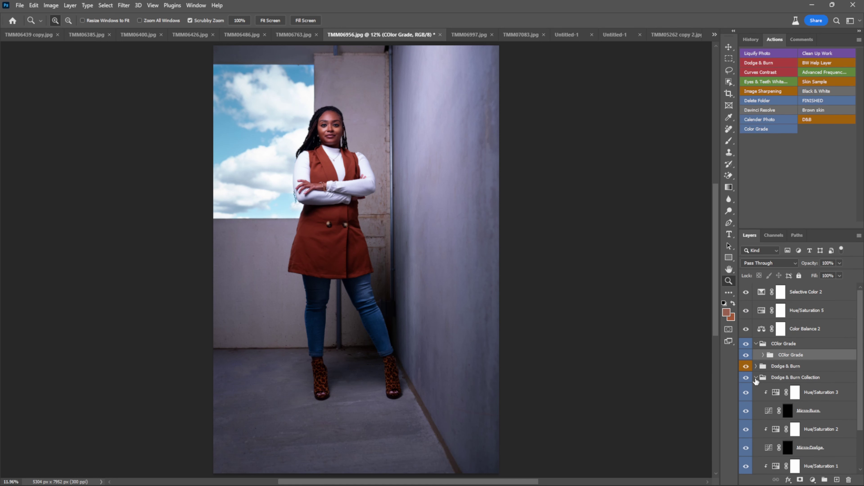
{"action": "left_click", "coordinate": [756, 344]}
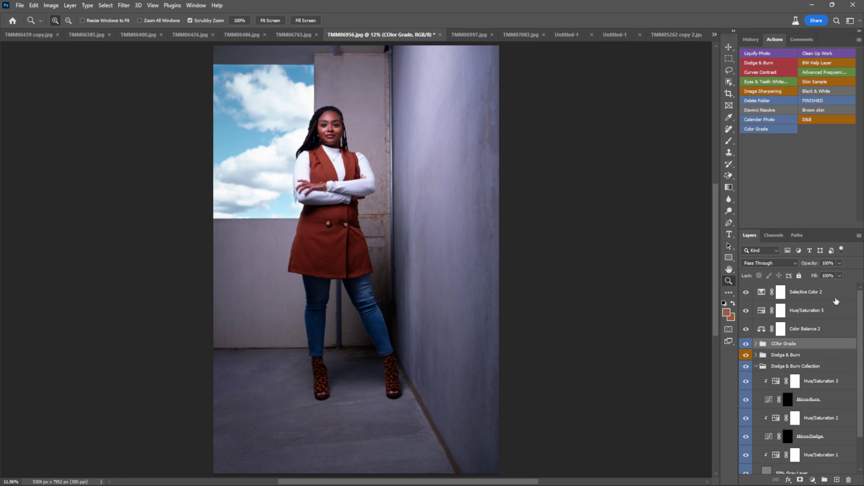
{"action": "left_click", "coordinate": [831, 292]}
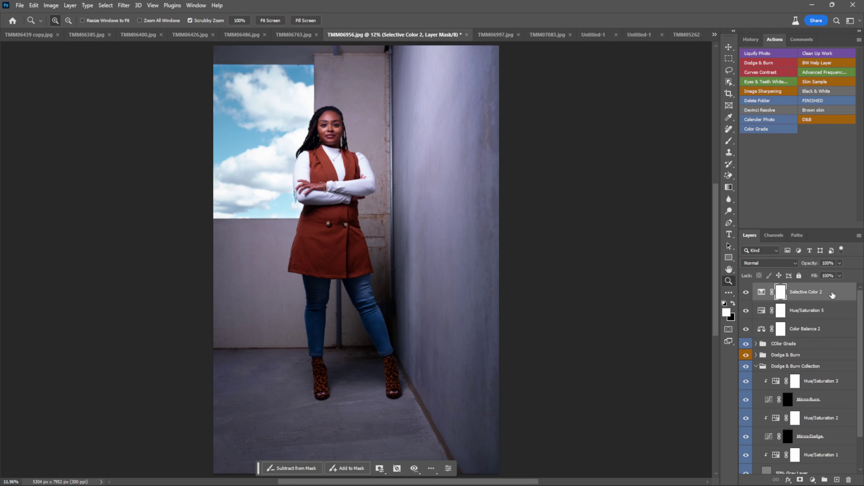
{"action": "left_click", "coordinate": [821, 120]}
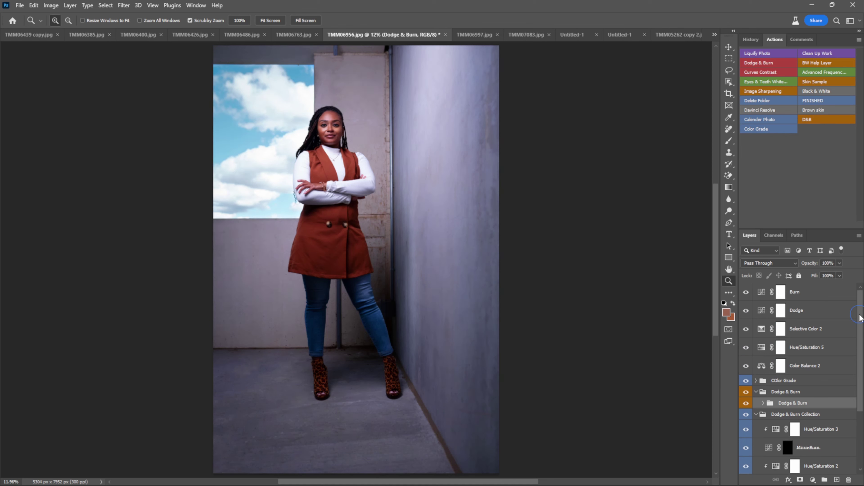
Select the Clean Up Work group and revert the image to only its Background layer
{"action": "left_click_drag", "start_coordinate": [859, 318], "coordinate": [860, 375]}
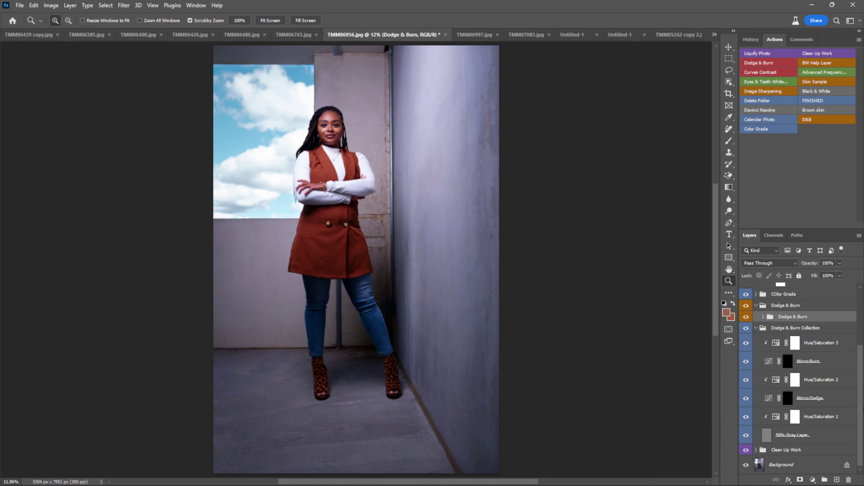
{"action": "left_click", "coordinate": [816, 450]}
{"action": "left_click_drag", "start_coordinate": [861, 374], "coordinate": [862, 308]}
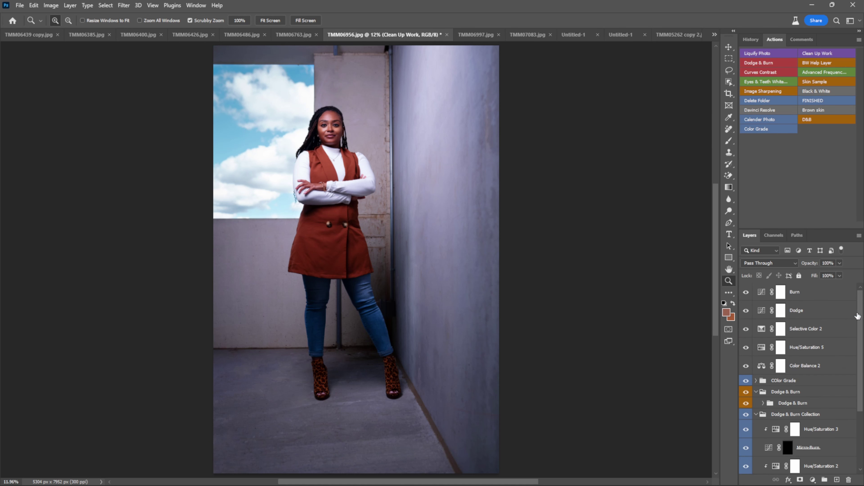
{"action": "key", "text": "ctrl+shift+e"}
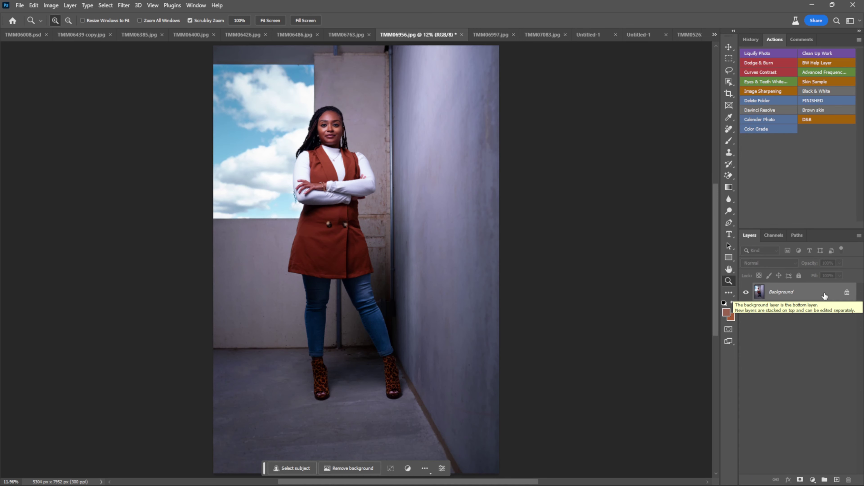
Play D&B, Color Grade, then D&B again, and select the resulting Burn layer
{"action": "left_click", "coordinate": [811, 119]}
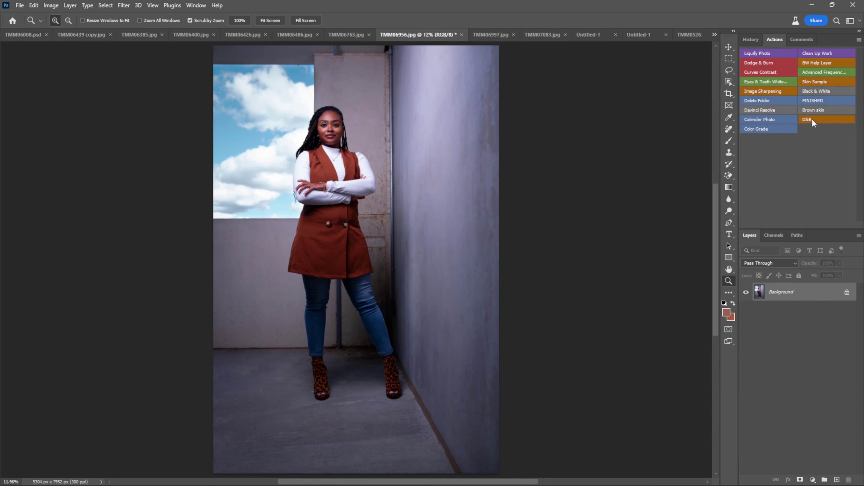
{"action": "left_click", "coordinate": [767, 130]}
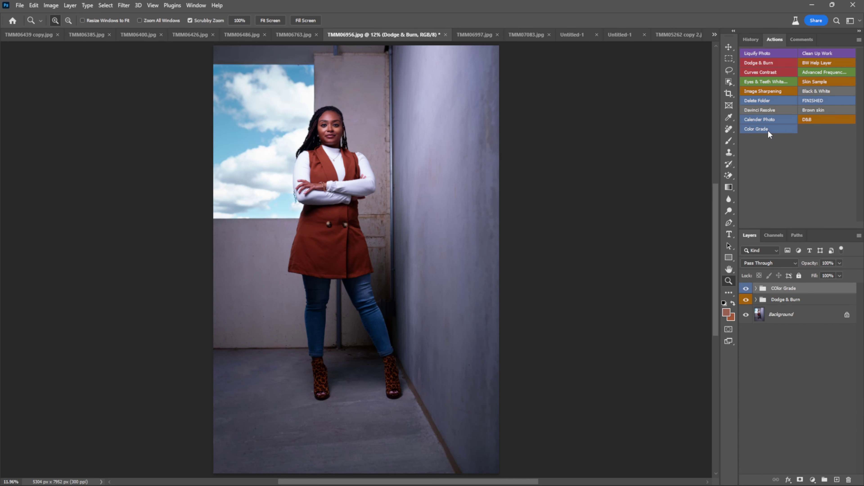
{"action": "left_click", "coordinate": [817, 119]}
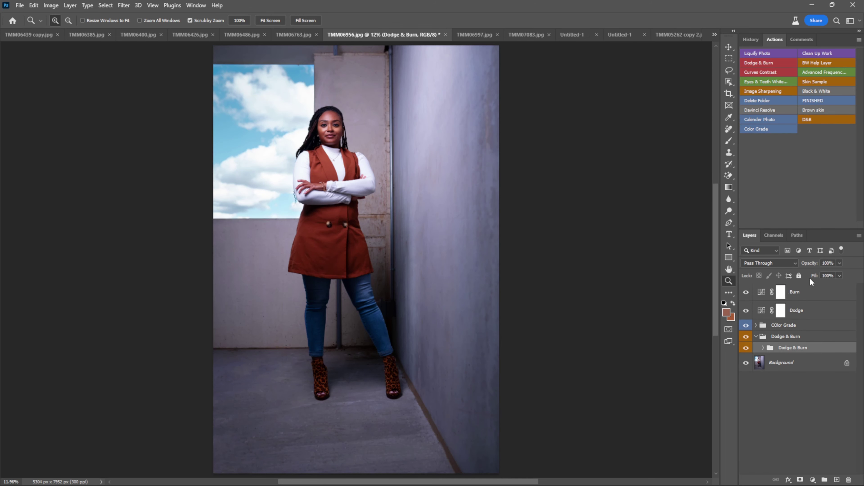
{"action": "left_click", "coordinate": [833, 291]}
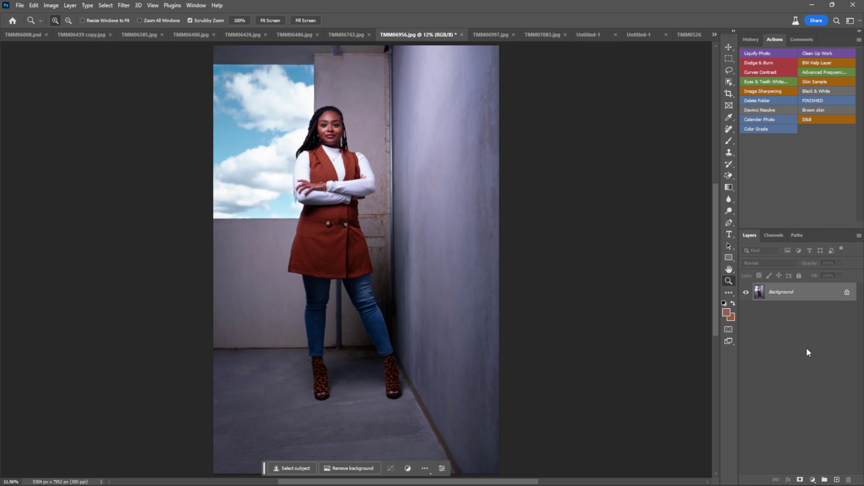
Play Clean Up Work, Liquify Photo, Dodge & Burn Collection and BW Help Layer, then hide the BW Help Layer group
{"action": "left_click", "coordinate": [826, 54]}
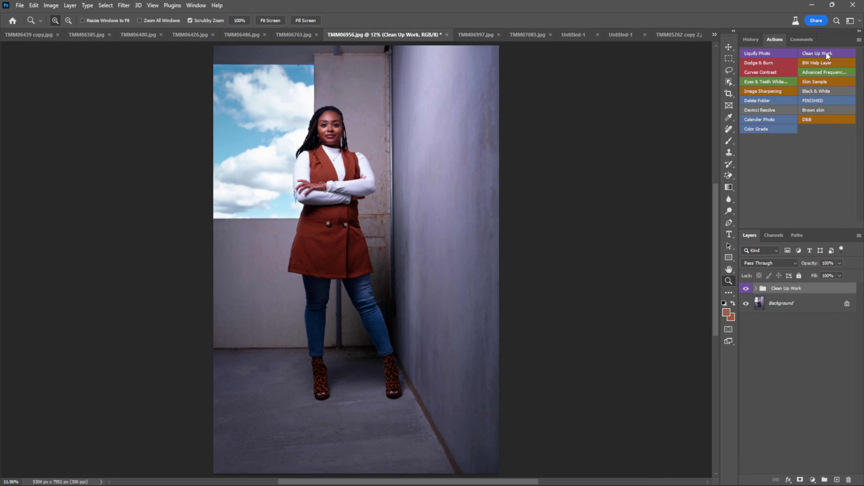
{"action": "left_click", "coordinate": [775, 55]}
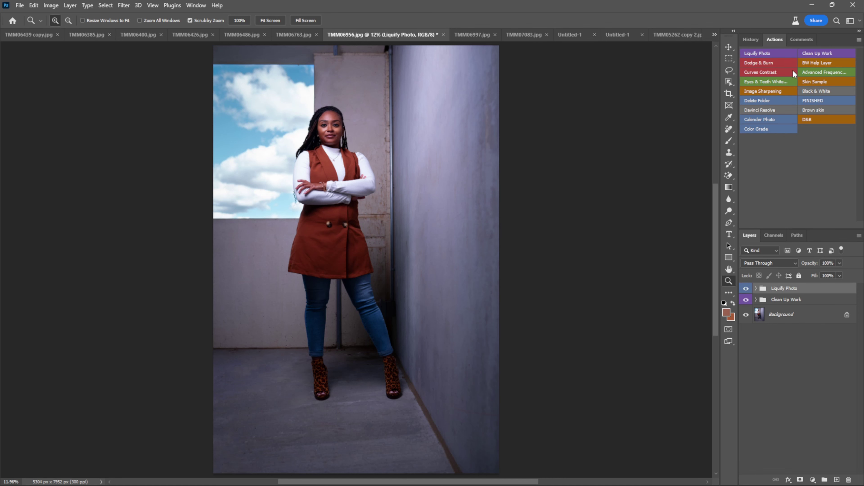
{"action": "left_click", "coordinate": [774, 63]}
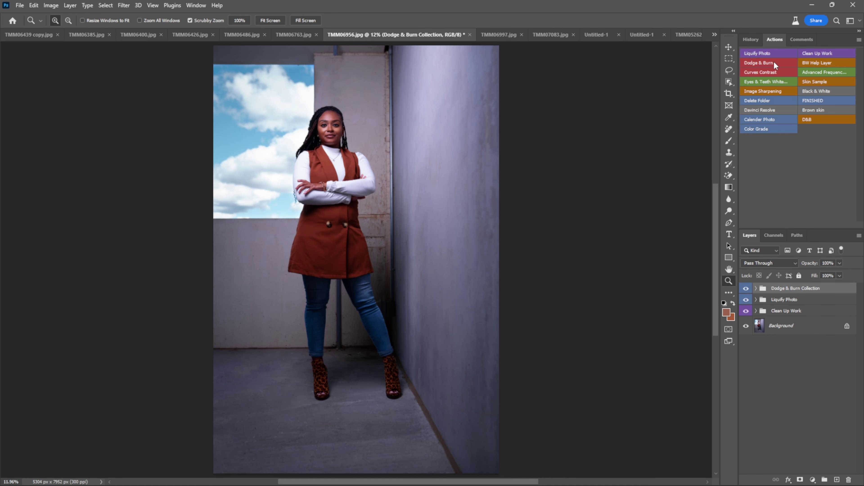
{"action": "left_click", "coordinate": [821, 63]}
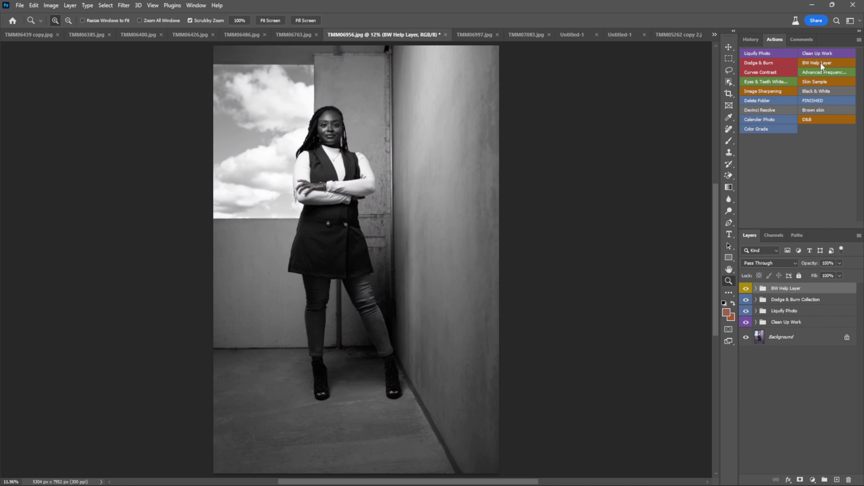
{"action": "left_click", "coordinate": [746, 288]}
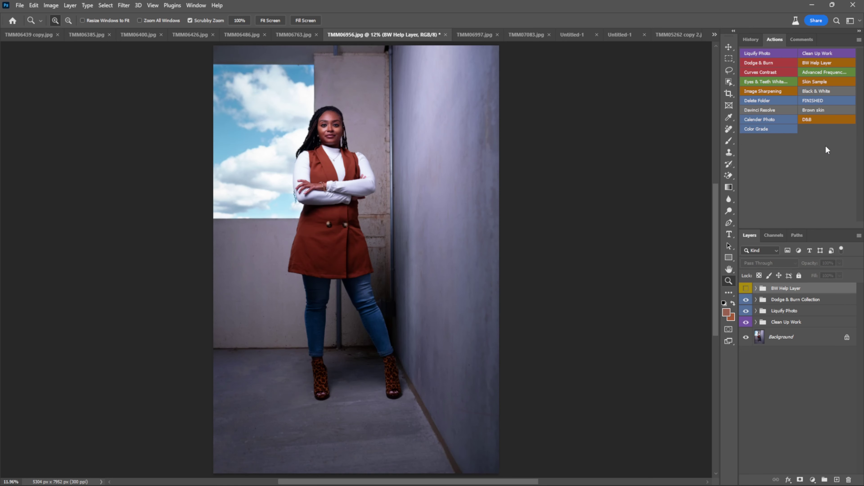
Add a Curves Contrast group at 26% opacity, play Image Sharpening, and collapse the action set
{"action": "left_click", "coordinate": [774, 71]}
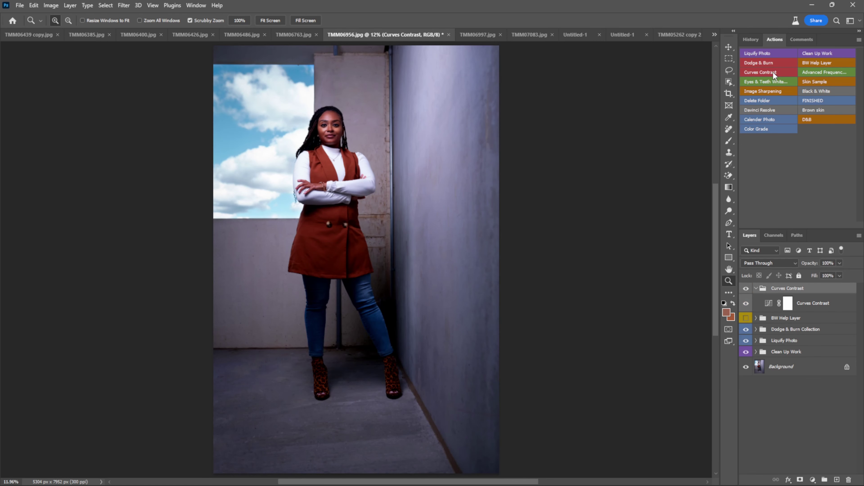
{"action": "left_click", "coordinate": [755, 288]}
{"action": "left_click", "coordinate": [839, 263]}
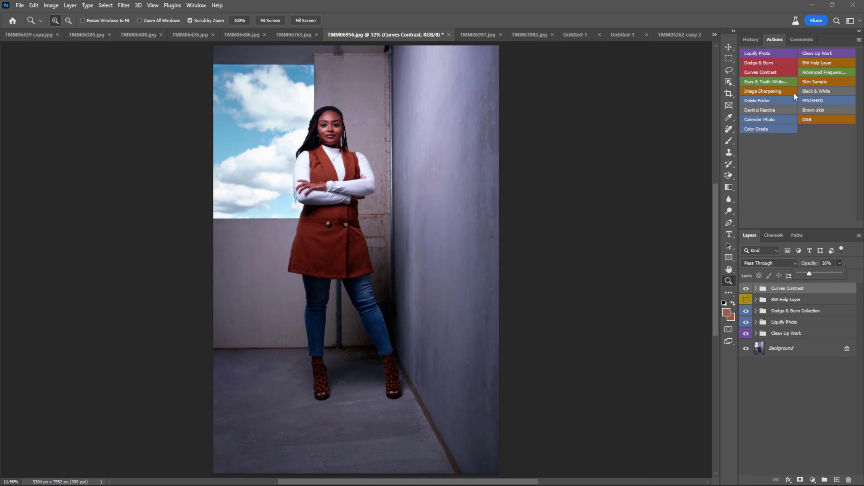
{"action": "left_click", "coordinate": [774, 91]}
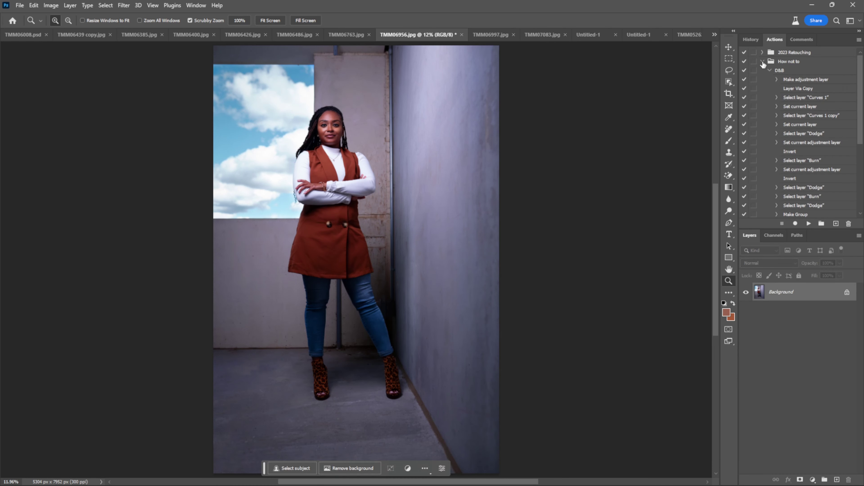
{"action": "left_click", "coordinate": [762, 52]}
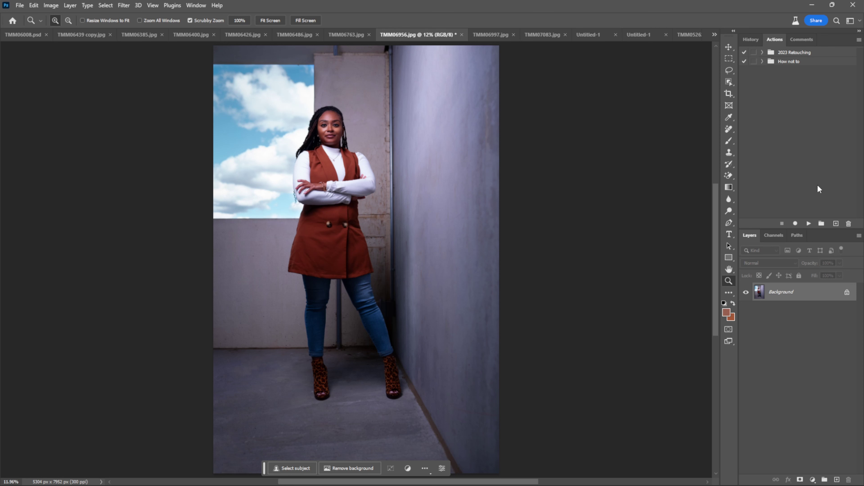
Create a new action set named 'How to'
{"action": "left_click", "coordinate": [821, 224]}
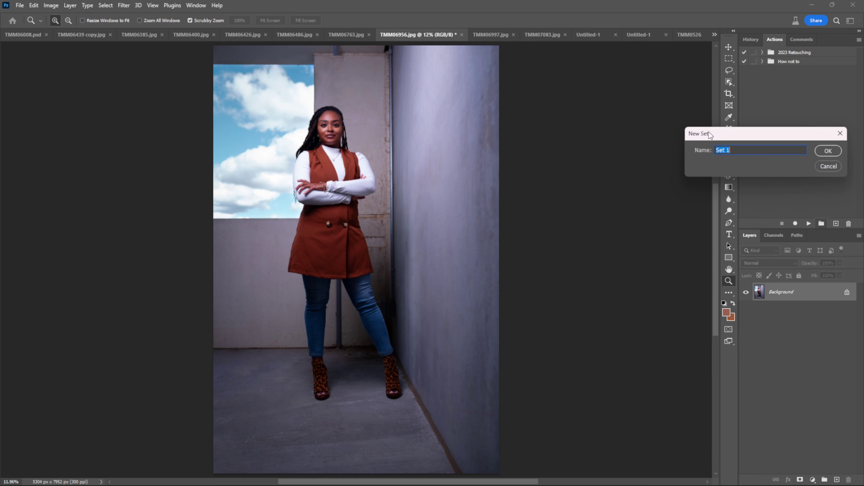
{"action": "type", "text": "How to"}
{"action": "left_click", "coordinate": [827, 150]}
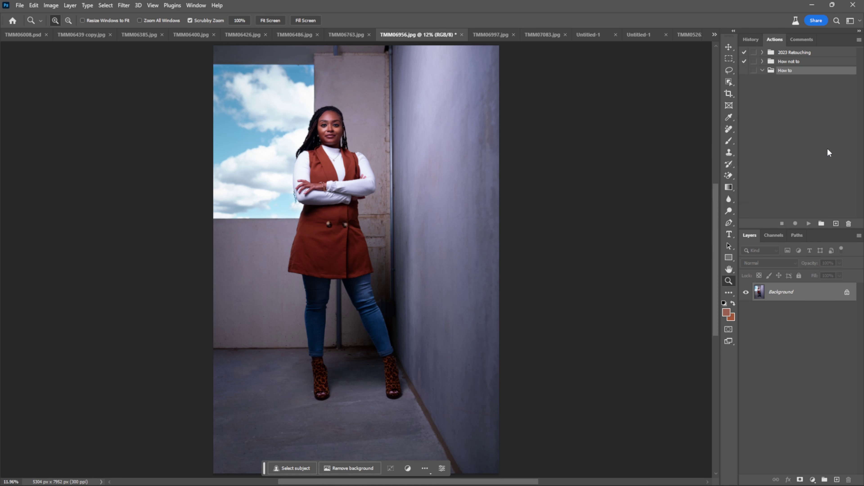
Start recording a new 'Dodge & Burn' action in the How to set
{"action": "left_click", "coordinate": [837, 224]}
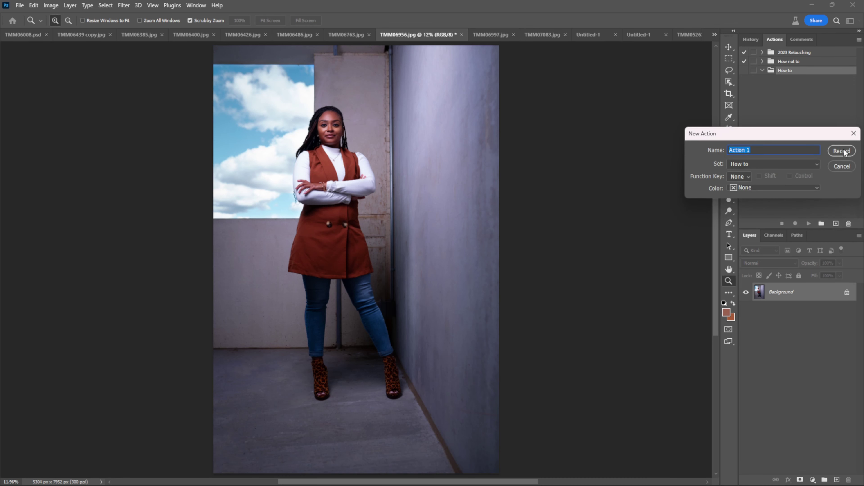
{"action": "type", "text": "Dodge & Burn"}
{"action": "left_click", "coordinate": [840, 149]}
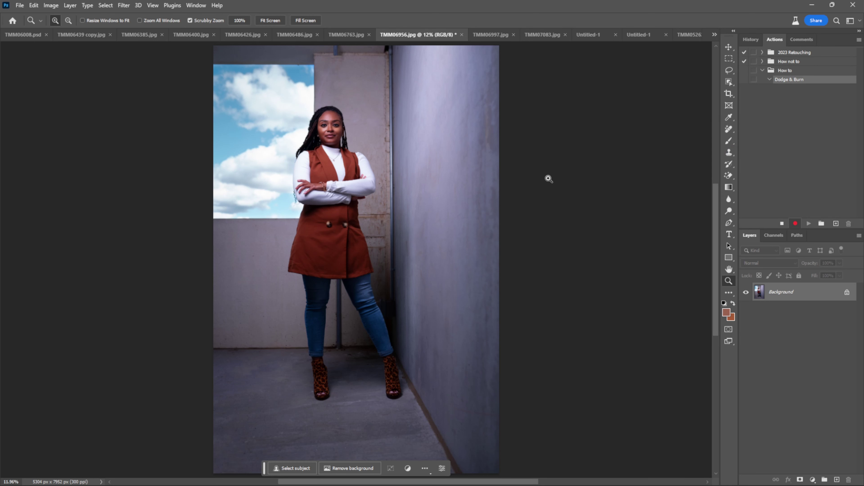
Add a Curves adjustment layer named 'Dodge' and raise its curve to brighten the photo
{"action": "left_click", "coordinate": [70, 7]}
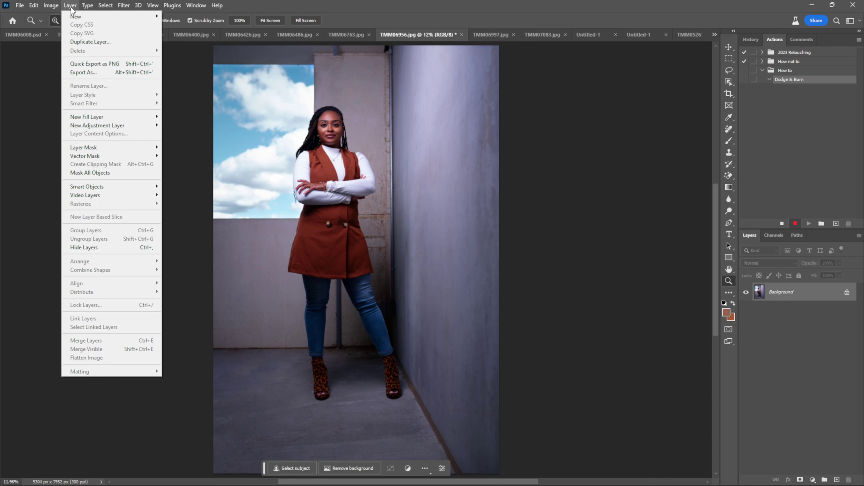
{"action": "mouse_move", "coordinate": [87, 5]}
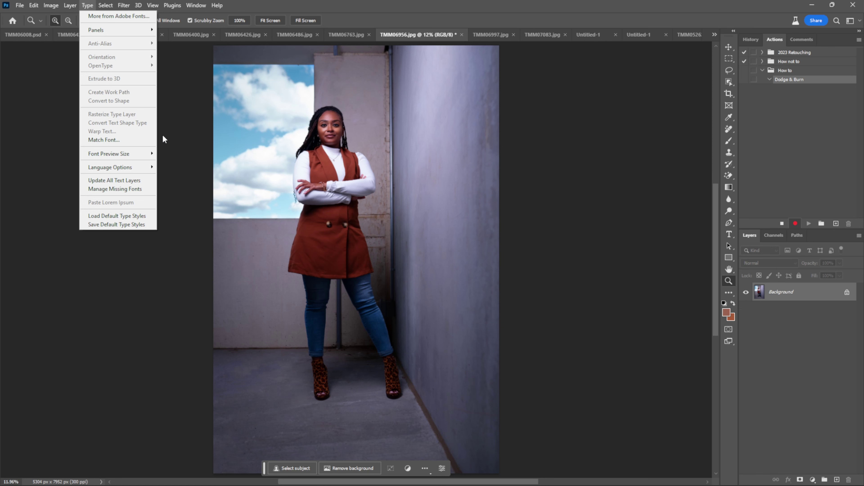
{"action": "left_click", "coordinate": [72, 14]}
{"action": "left_click", "coordinate": [70, 6]}
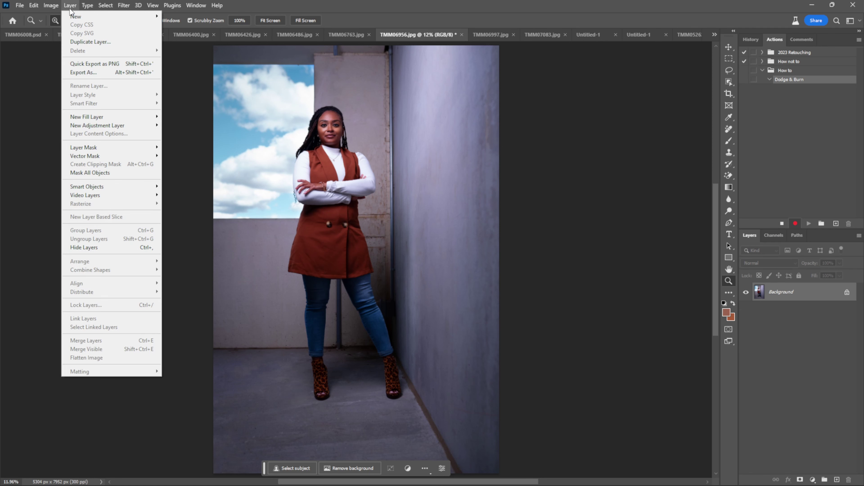
{"action": "mouse_move", "coordinate": [142, 126]}
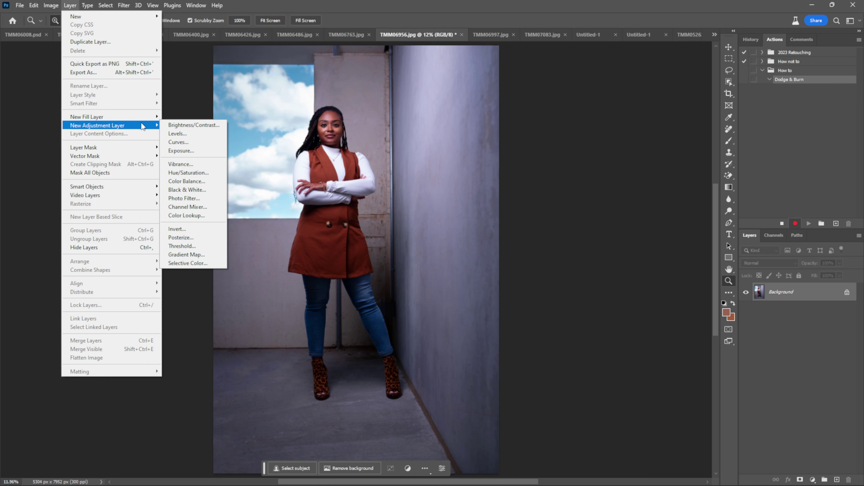
{"action": "left_click", "coordinate": [189, 143]}
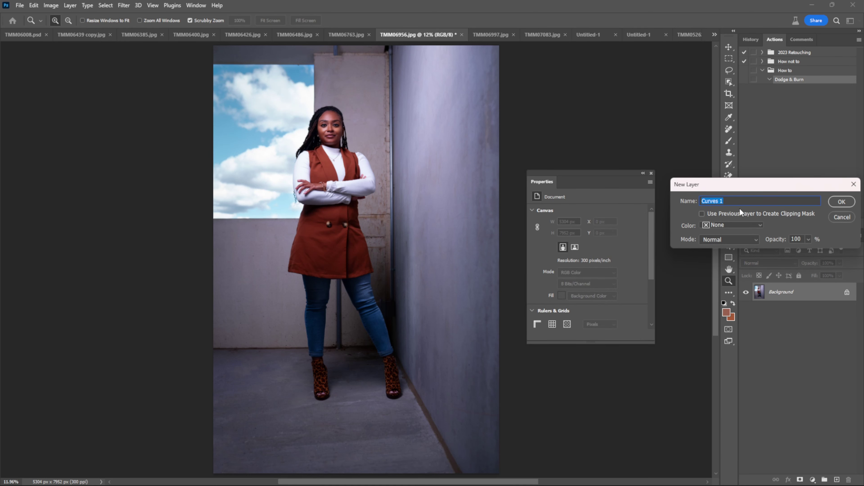
{"action": "type", "text": "Dodge"}
{"action": "left_click", "coordinate": [841, 201]}
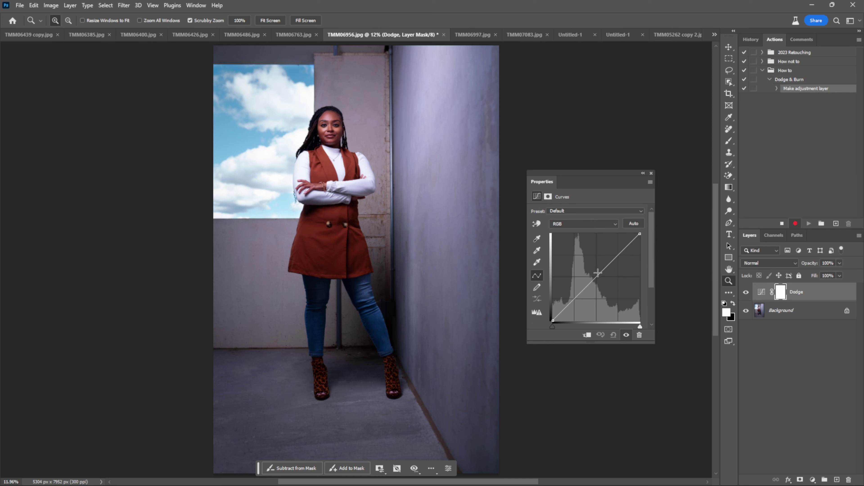
{"action": "left_click_drag", "start_coordinate": [596, 275], "coordinate": [594, 271]}
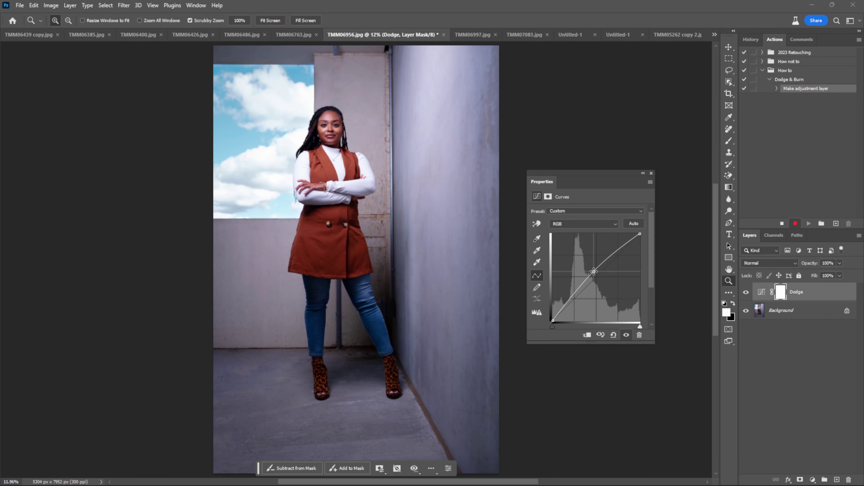
{"action": "left_click", "coordinate": [651, 173]}
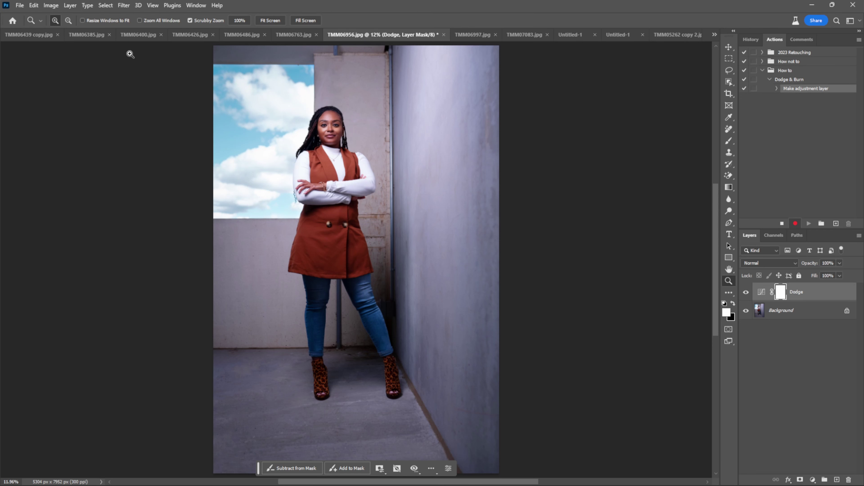
Add a Curves adjustment layer named 'Burn' and pull its curve down to darken the photo
{"action": "left_click", "coordinate": [71, 5]}
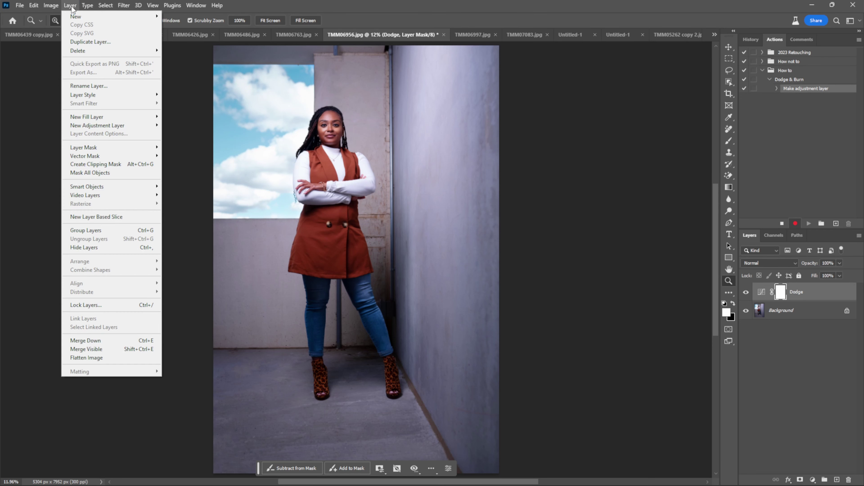
{"action": "mouse_move", "coordinate": [157, 127]}
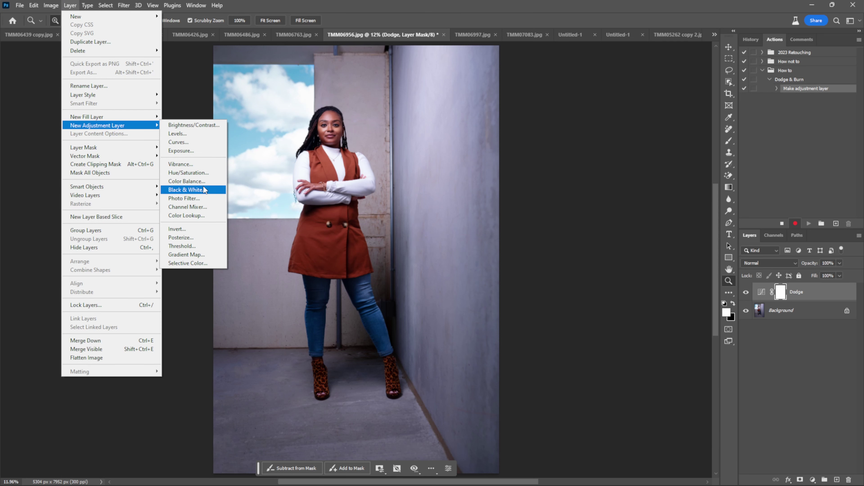
{"action": "left_click", "coordinate": [200, 145]}
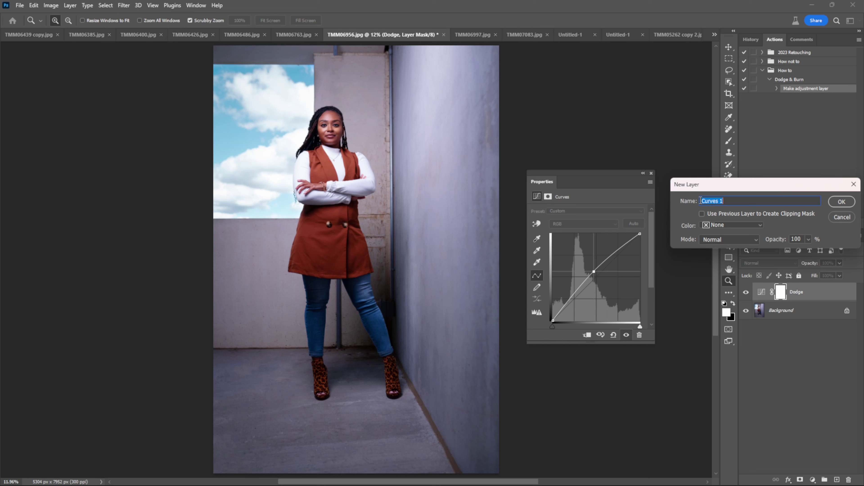
{"action": "type", "text": "Burn"}
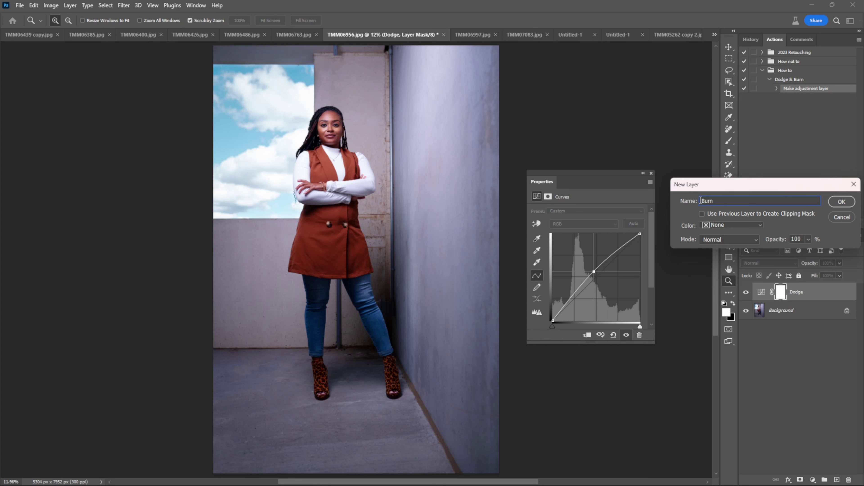
{"action": "left_click", "coordinate": [841, 203]}
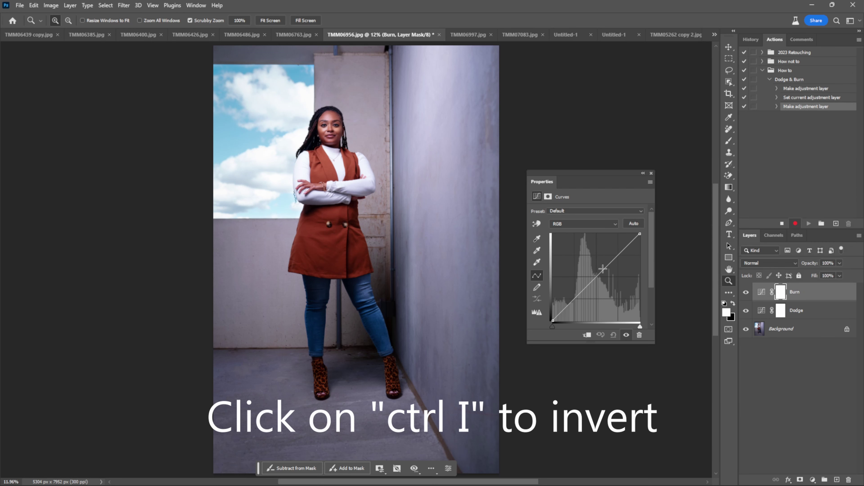
{"action": "left_click_drag", "start_coordinate": [598, 274], "coordinate": [599, 280]}
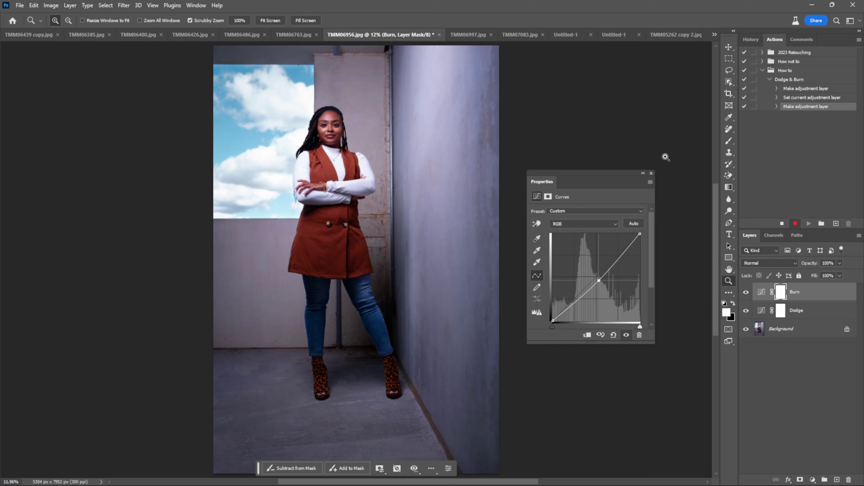
{"action": "left_click", "coordinate": [651, 173]}
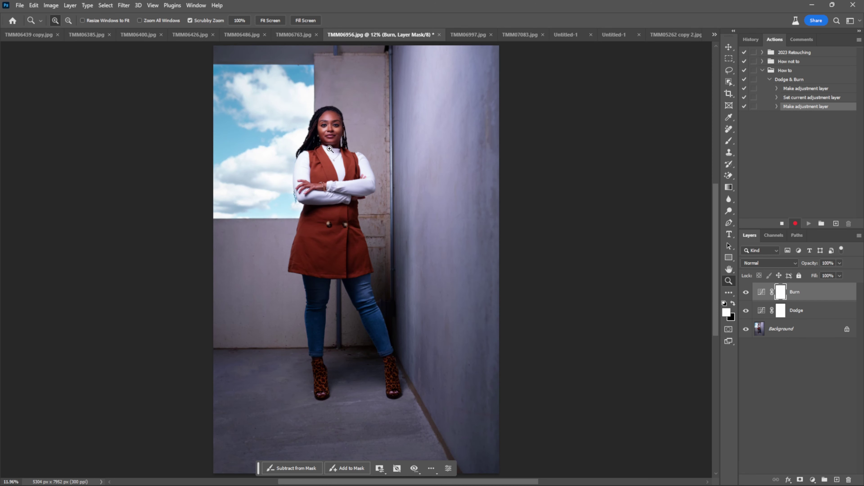
Add the Dodge layer to the selection alongside Burn with Alt+[
{"action": "left_click", "coordinate": [71, 6]}
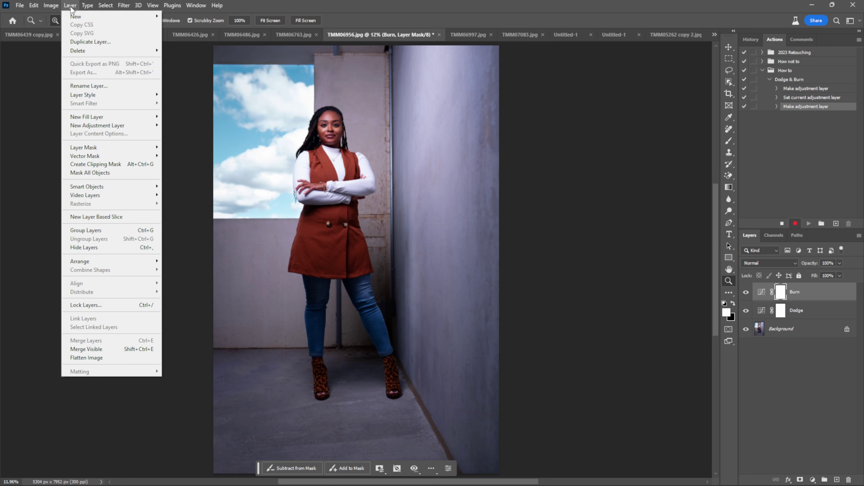
{"action": "left_click", "coordinate": [152, 5]}
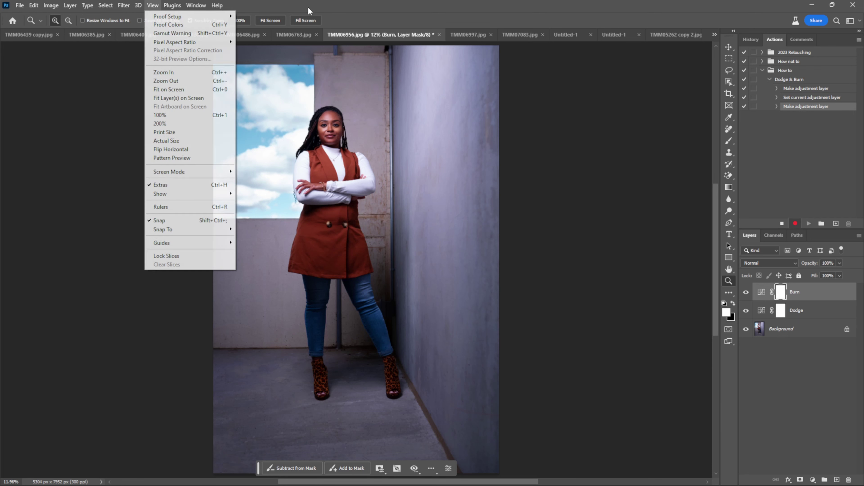
{"action": "left_click", "coordinate": [551, 179]}
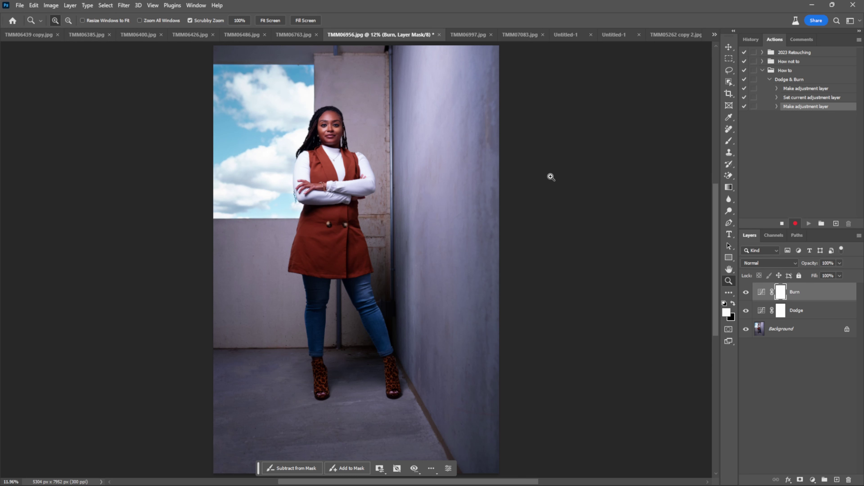
{"action": "key", "text": "alt+bracketleft"}
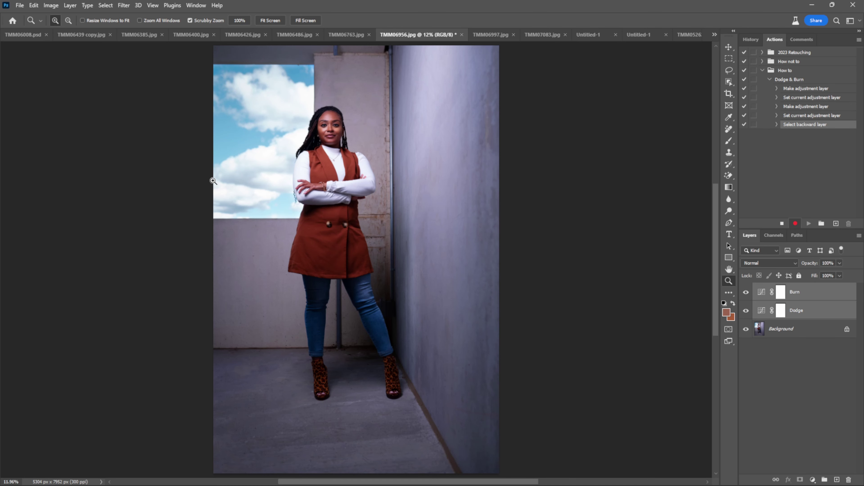
Make a group from the selected layers named 'Dodge & Burn' with a yellow label
{"action": "left_click", "coordinate": [73, 7]}
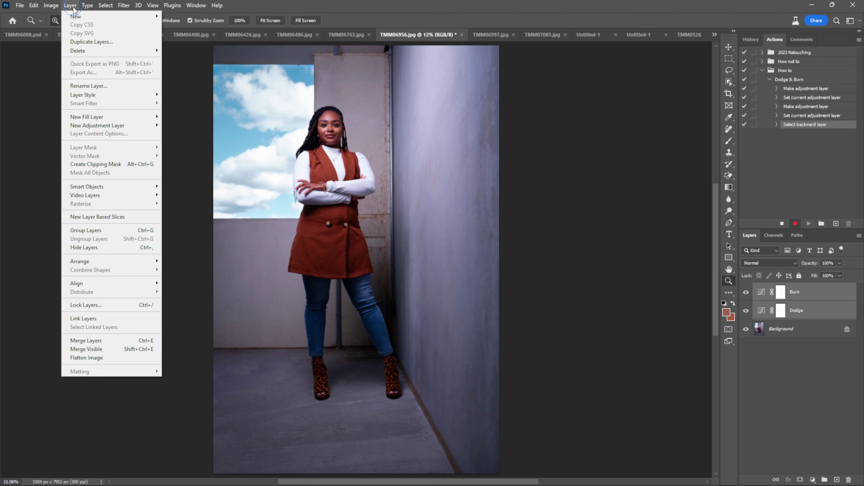
{"action": "mouse_move", "coordinate": [114, 16]}
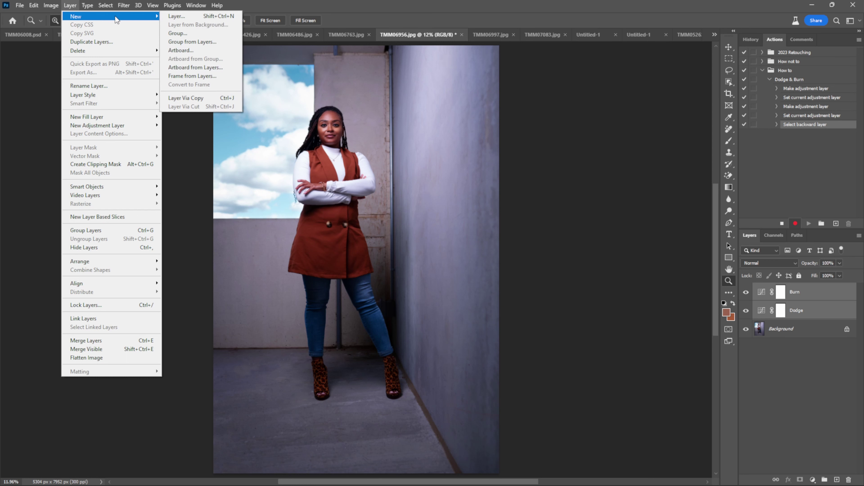
{"action": "left_click", "coordinate": [199, 41]}
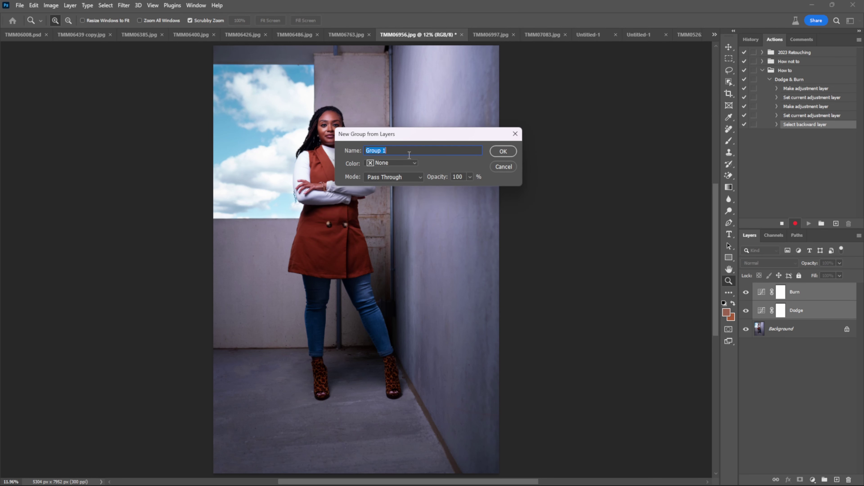
{"action": "type", "text": "Dpod"}
{"action": "key", "text": "BackSpace"}
{"action": "key", "text": "BackSpace"}
{"action": "key", "text": "BackSpace"}
{"action": "type", "text": "odge 7"}
{"action": "key", "text": "BackSpace"}
{"action": "type", "text": "& Burn"}
{"action": "left_click", "coordinate": [414, 164]}
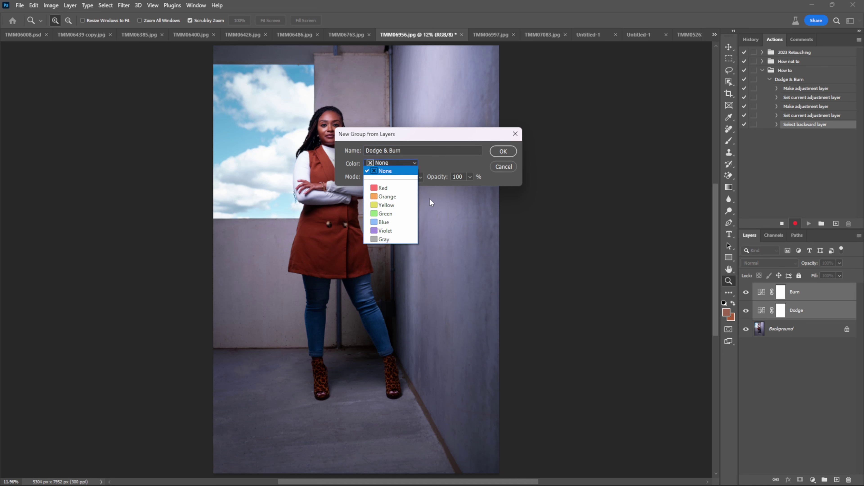
{"action": "left_click", "coordinate": [398, 205]}
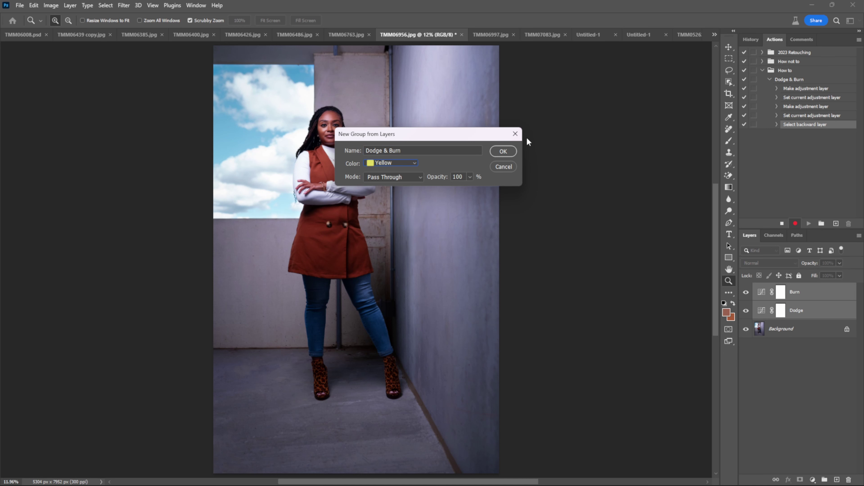
Confirm the Dodge & Burn group, stop recording, and start recording a 'Color Grade' action
{"action": "left_click", "coordinate": [494, 153]}
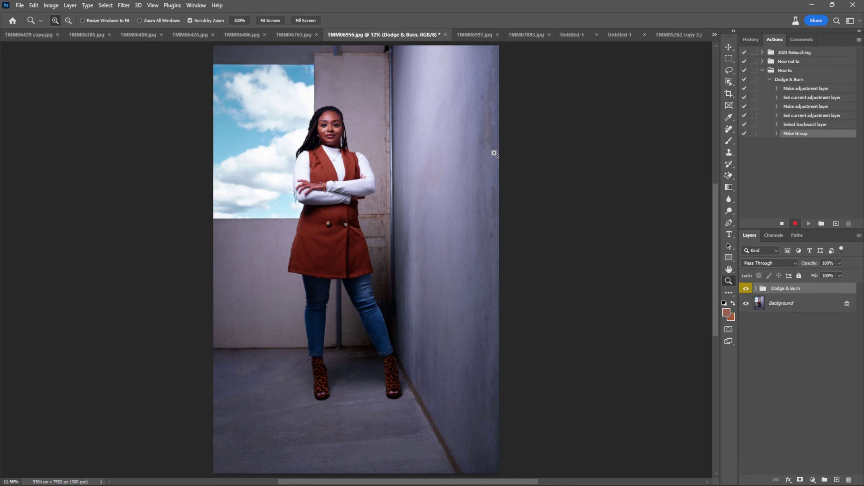
{"action": "left_click", "coordinate": [783, 224]}
{"action": "left_click", "coordinate": [837, 223]}
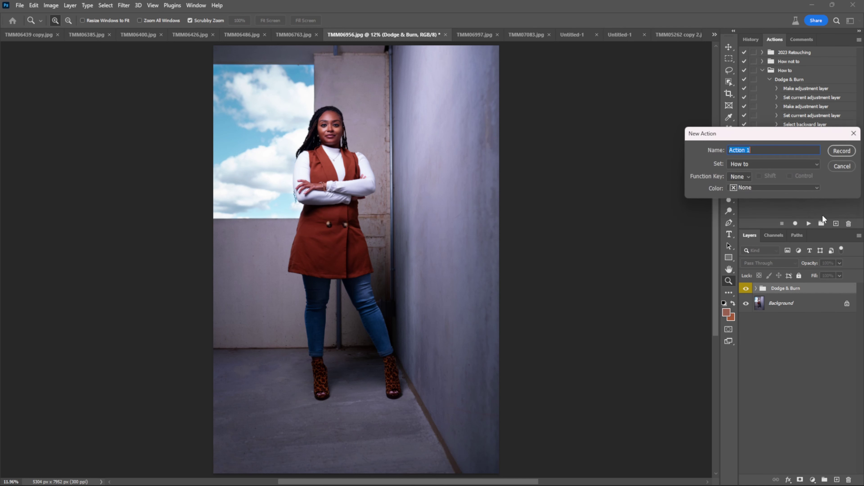
{"action": "type", "text": "Color Grade"}
{"action": "left_click", "coordinate": [835, 149]}
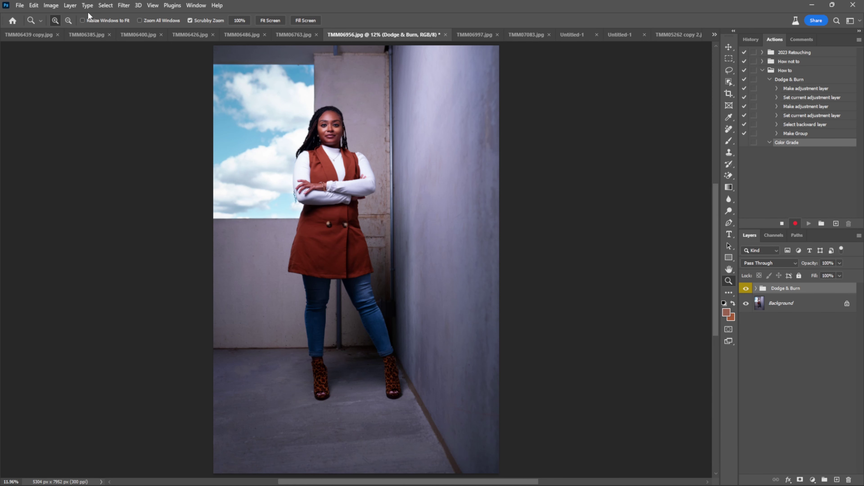
Add Hue/Saturation, Color Balance and Selective Color adjustment layers with default settings
{"action": "left_click", "coordinate": [70, 6]}
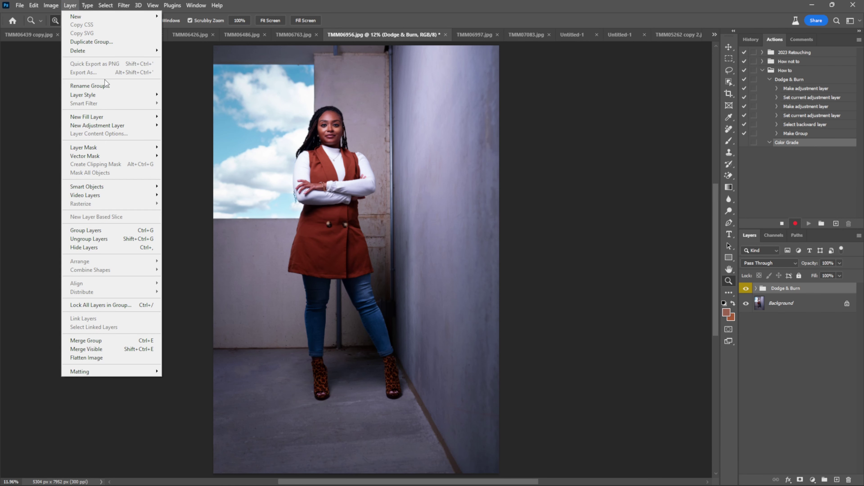
{"action": "mouse_move", "coordinate": [126, 125]}
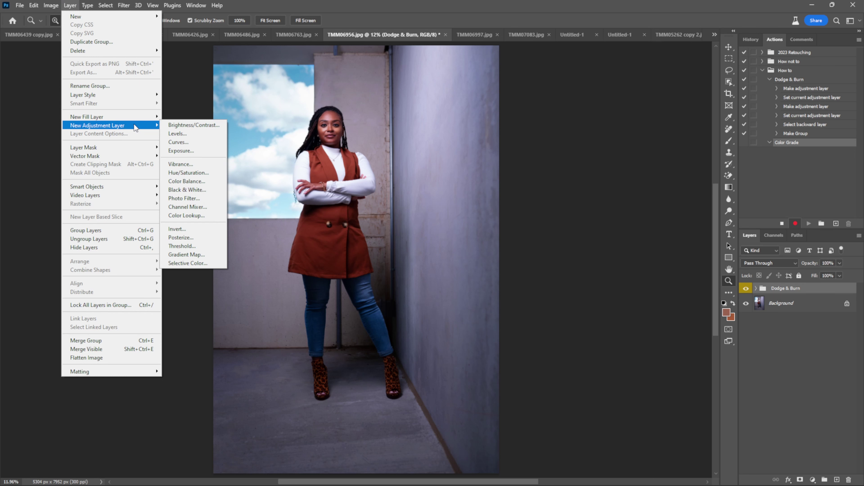
{"action": "left_click", "coordinate": [189, 172]}
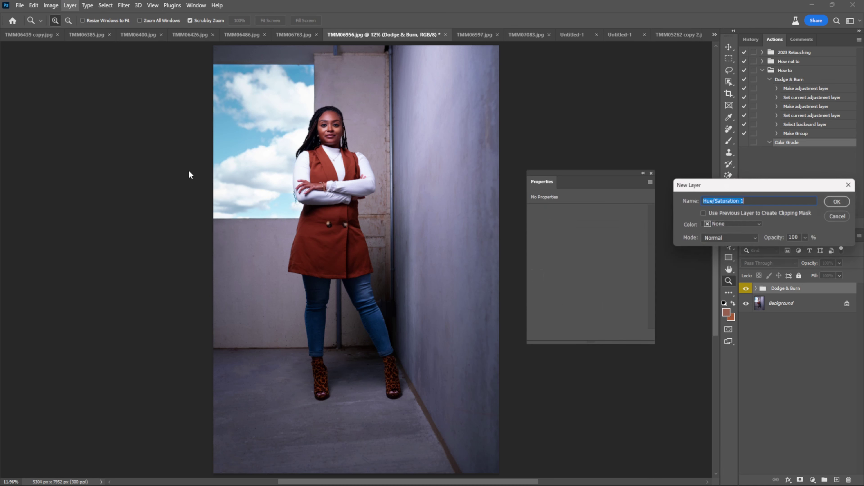
{"action": "left_click", "coordinate": [841, 202]}
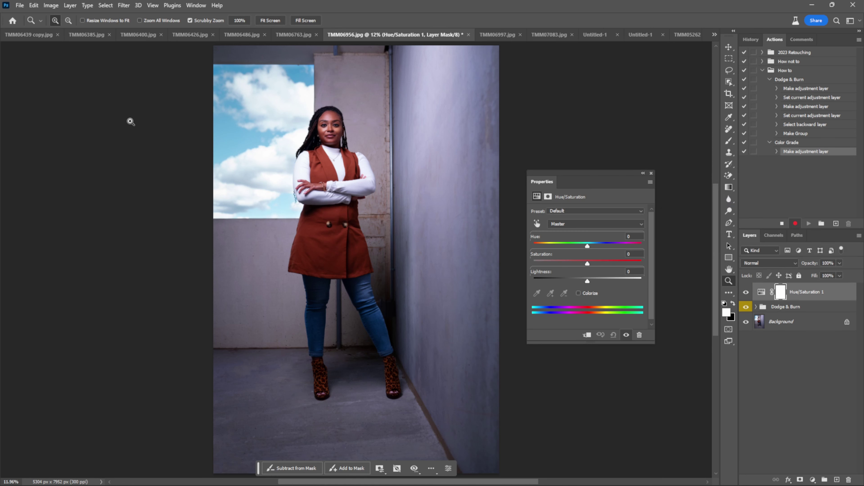
{"action": "left_click", "coordinate": [71, 7]}
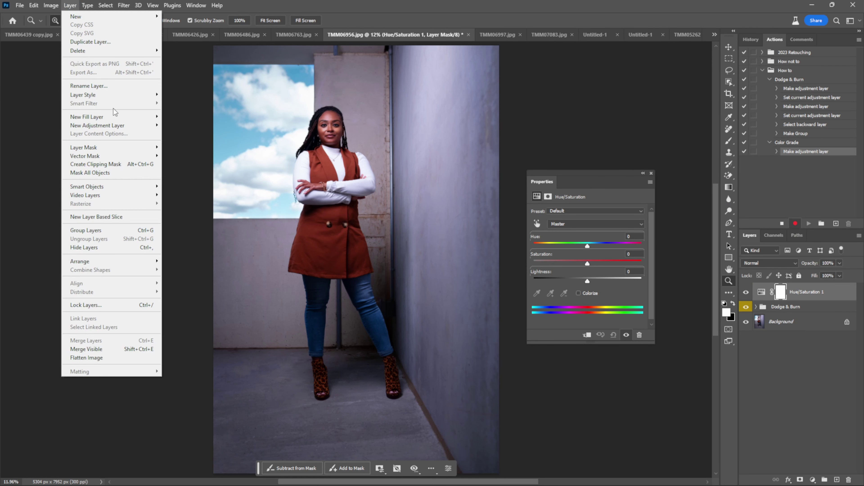
{"action": "mouse_move", "coordinate": [142, 127]}
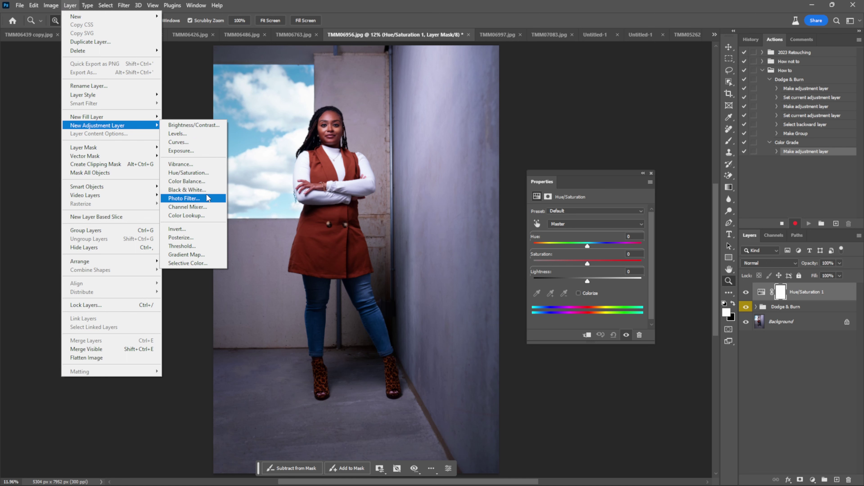
{"action": "left_click", "coordinate": [186, 182]}
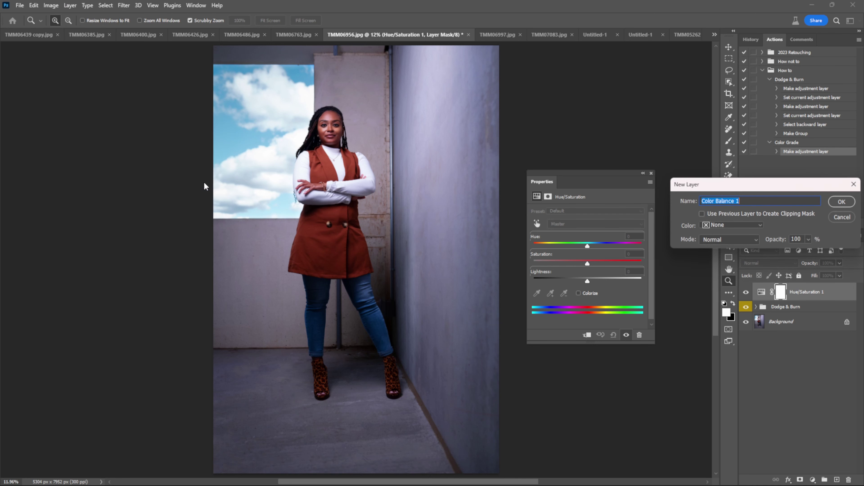
{"action": "left_click", "coordinate": [841, 203]}
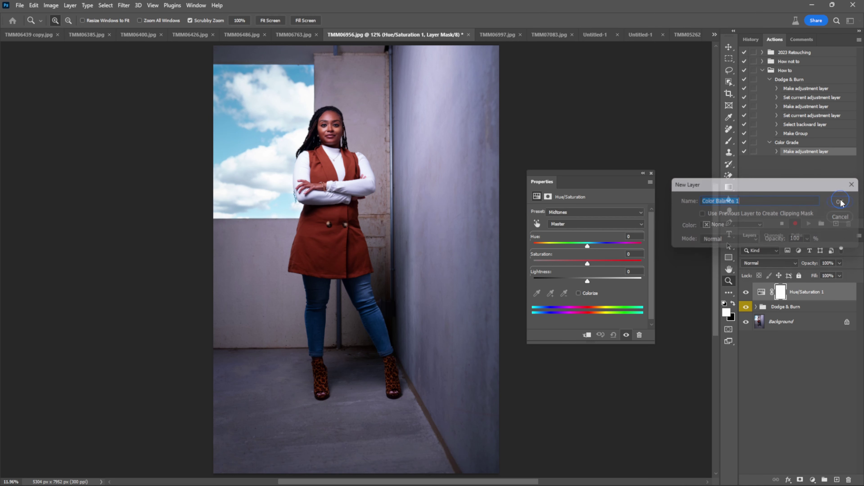
{"action": "left_click", "coordinate": [68, 6]}
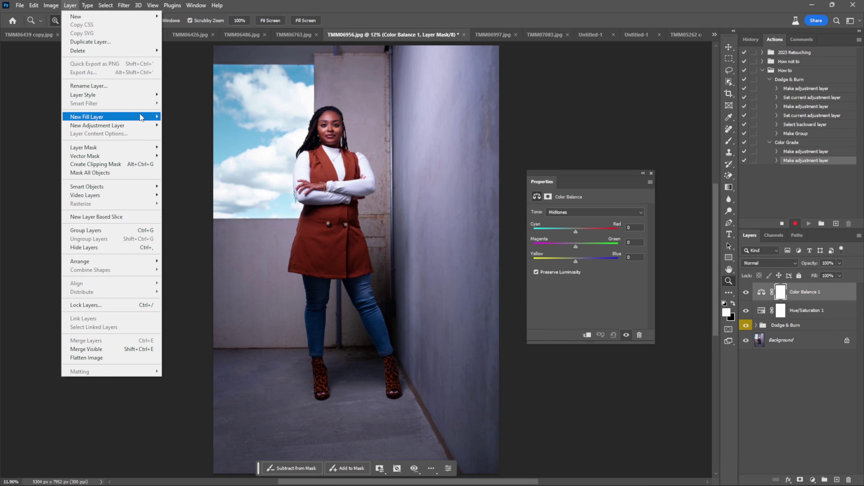
{"action": "mouse_move", "coordinate": [151, 125]}
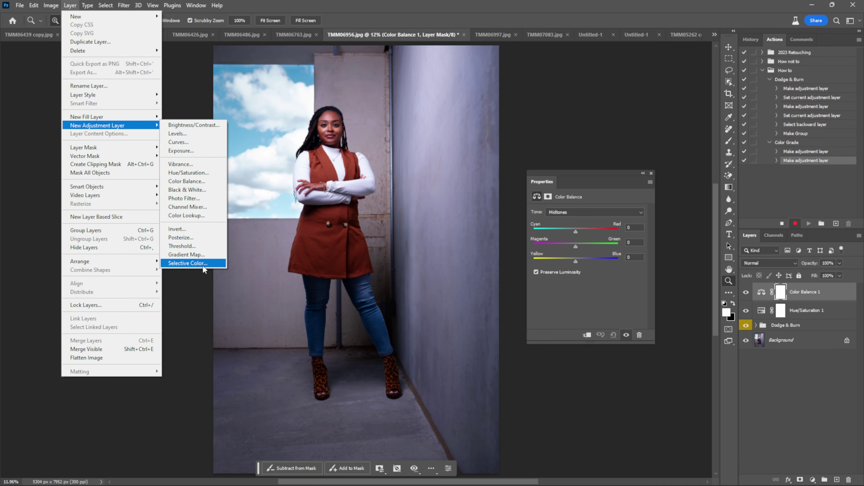
{"action": "left_click", "coordinate": [188, 263]}
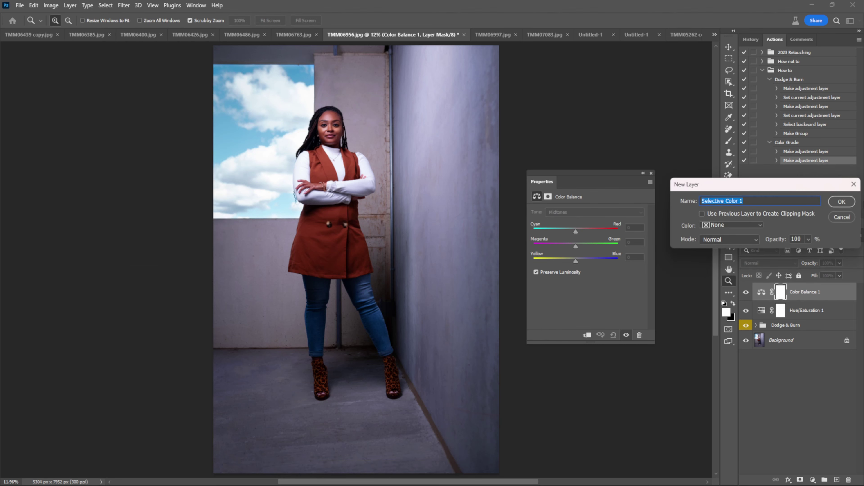
{"action": "left_click", "coordinate": [840, 202]}
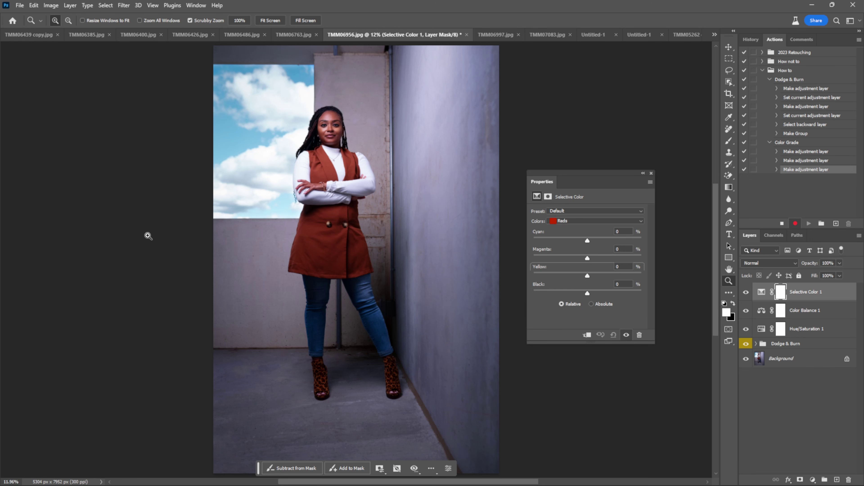
Select the three adjustment layers and group them as 'Color Grade' with an orange label
{"action": "key", "text": "alt"}
{"action": "key", "text": "alt+bracketleft"}
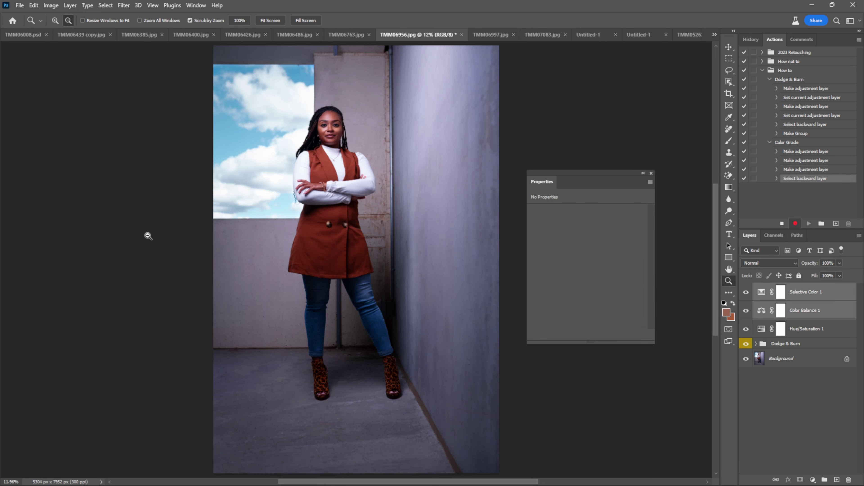
{"action": "key", "text": "shift+alt+bracketleft"}
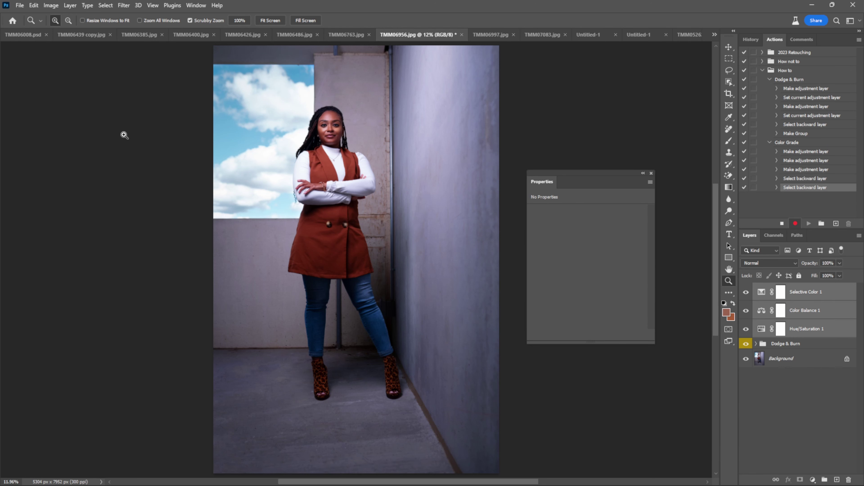
{"action": "left_click", "coordinate": [74, 8]}
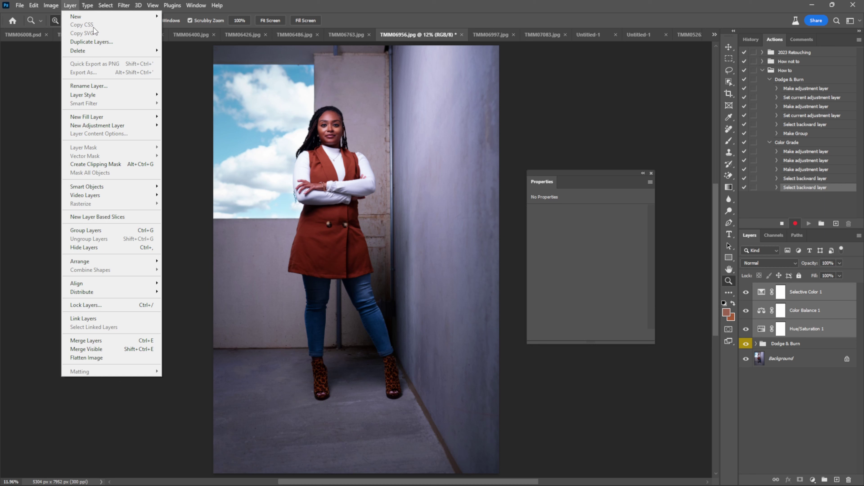
{"action": "mouse_move", "coordinate": [125, 19]}
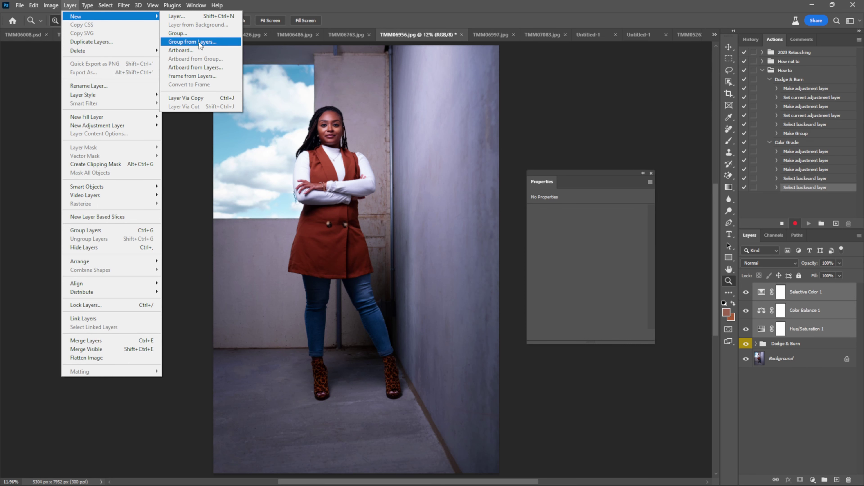
{"action": "left_click", "coordinate": [192, 42]}
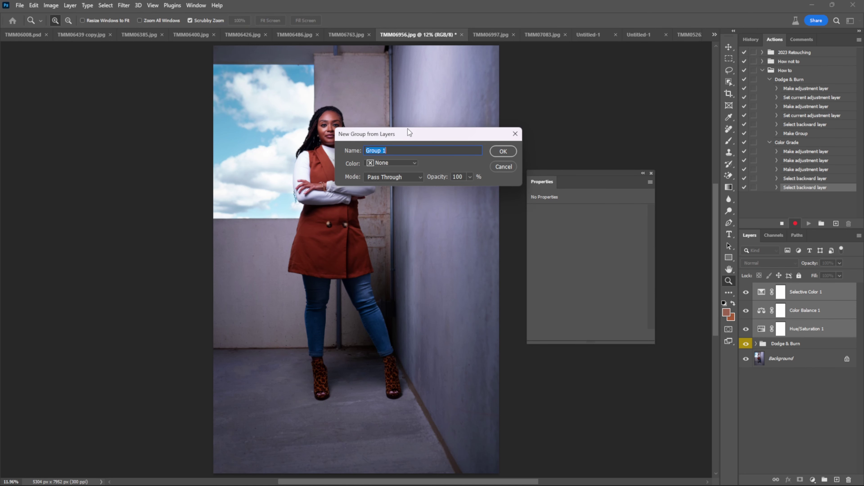
{"action": "type", "text": "Color Grade"}
{"action": "left_click", "coordinate": [415, 164]}
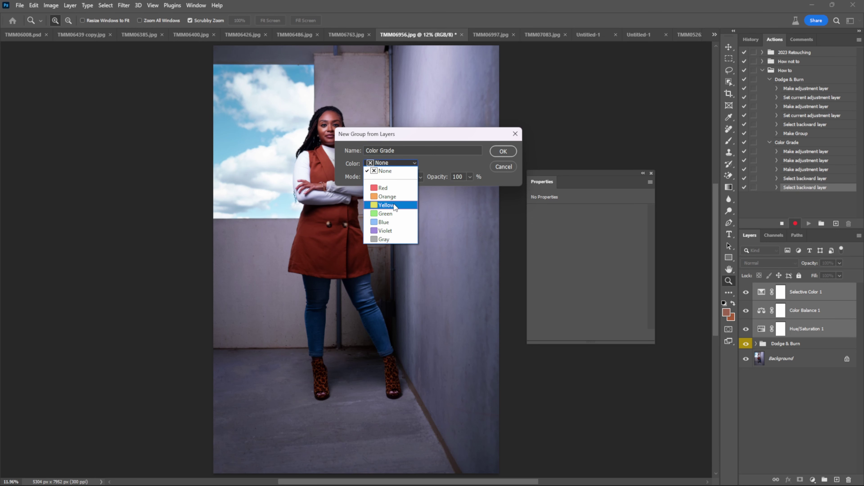
{"action": "left_click", "coordinate": [393, 196]}
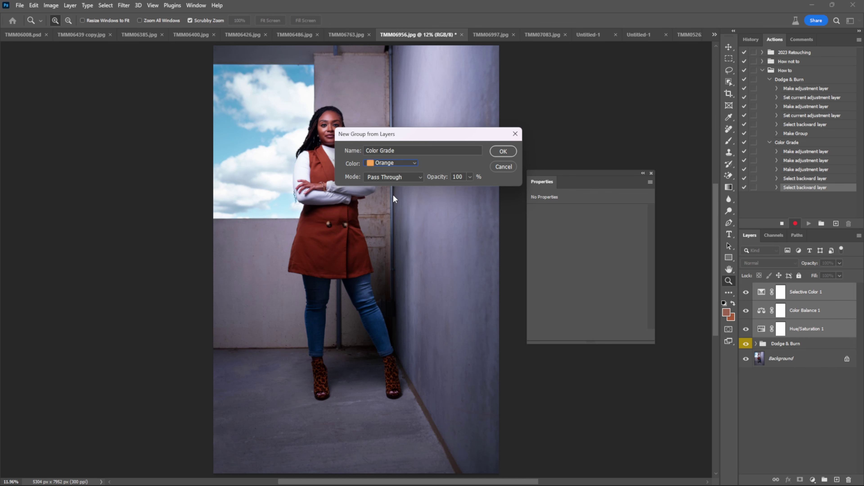
{"action": "left_click", "coordinate": [509, 153]}
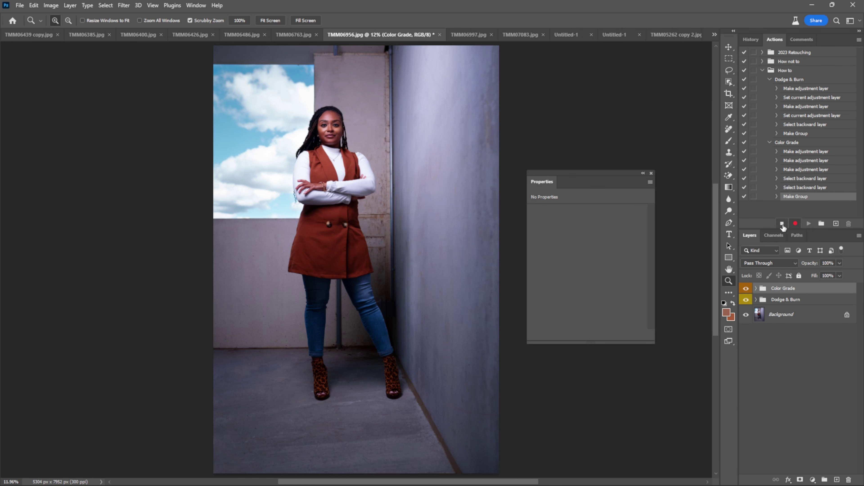
Stop recording, delete the test Dodge & Burn and Color Grade groups, and enable Button Mode
{"action": "left_click", "coordinate": [782, 225]}
{"action": "left_click", "coordinate": [810, 301], "text": "shift"}
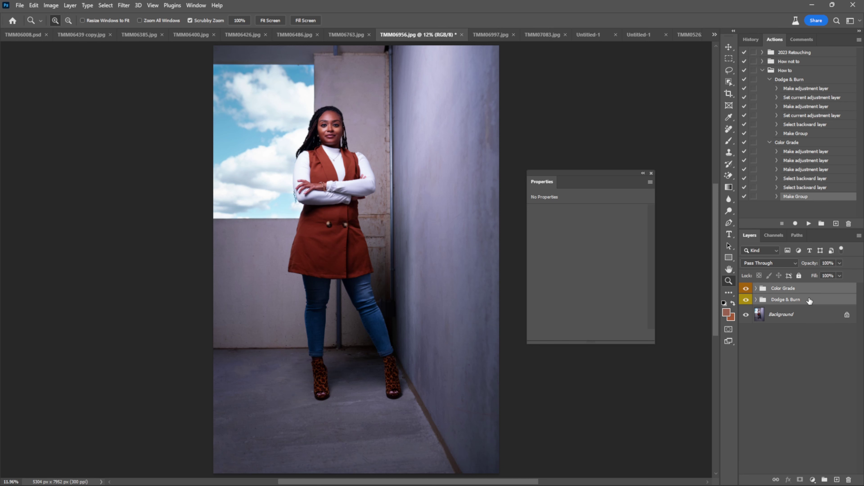
{"action": "key", "text": "Delete"}
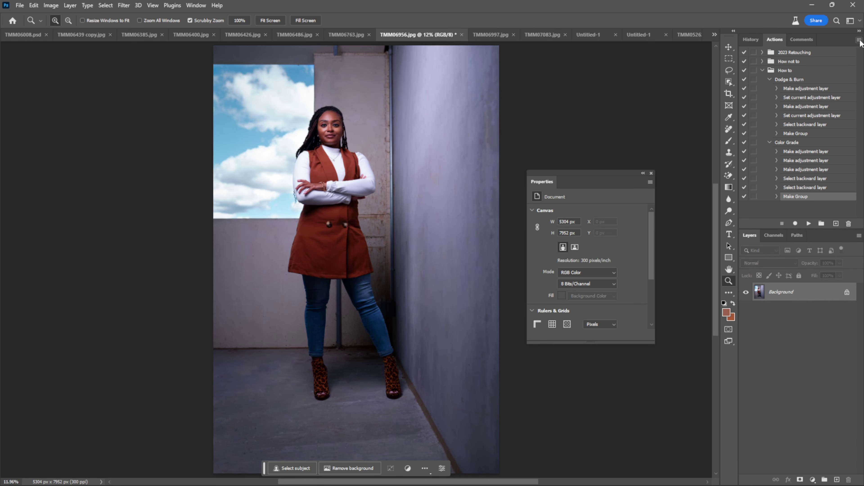
{"action": "left_click", "coordinate": [859, 40]}
{"action": "left_click", "coordinate": [843, 44]}
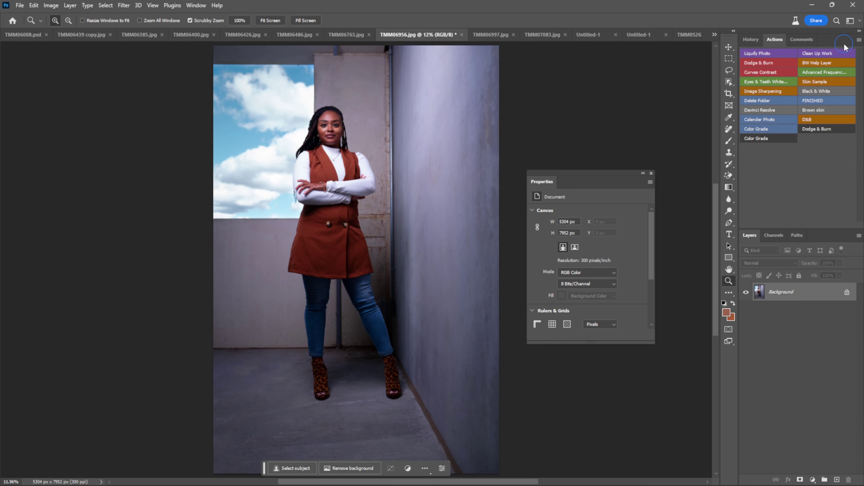
Play Clean Up Work and Liquify Photo, then alternate Dodge & Burn and Color Grade buttons
{"action": "left_click", "coordinate": [819, 52]}
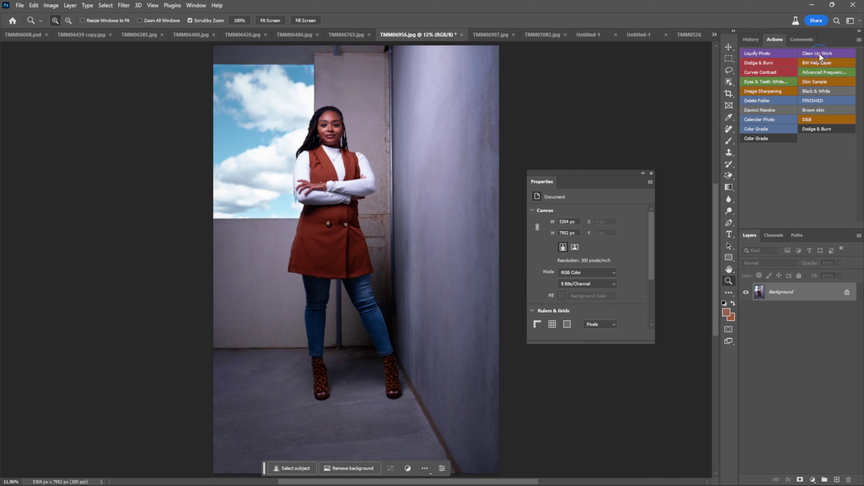
{"action": "left_click", "coordinate": [777, 52]}
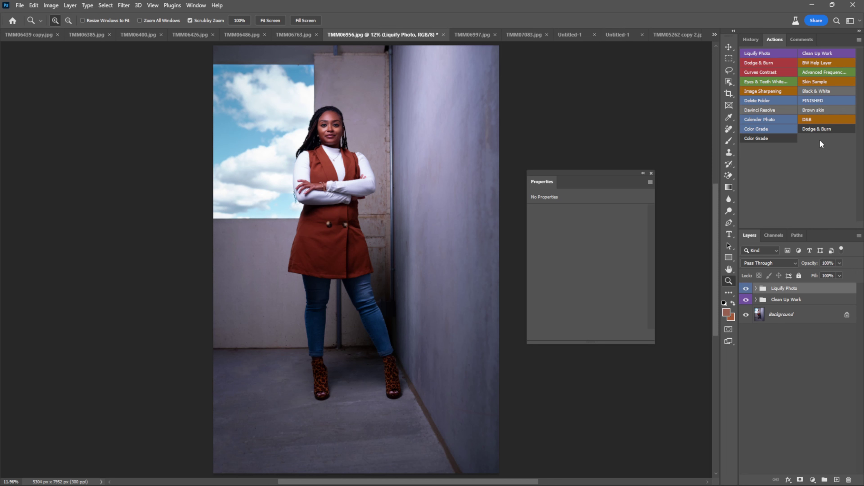
{"action": "left_click", "coordinate": [820, 129]}
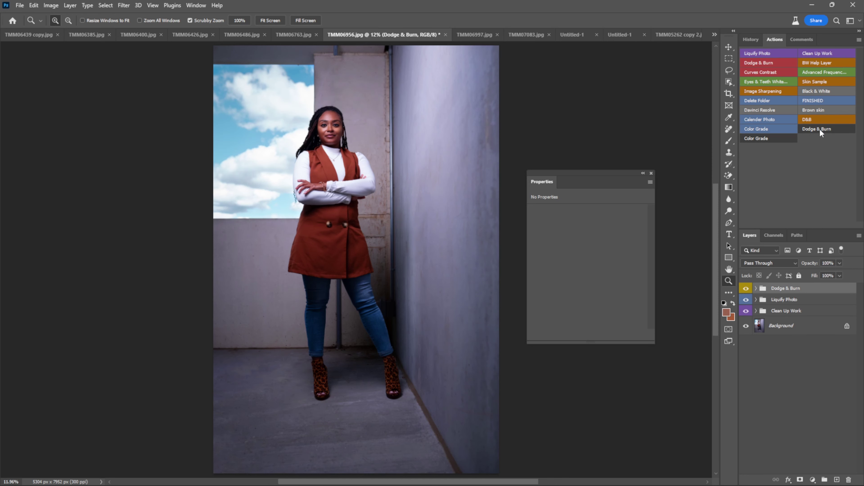
{"action": "left_click", "coordinate": [775, 141]}
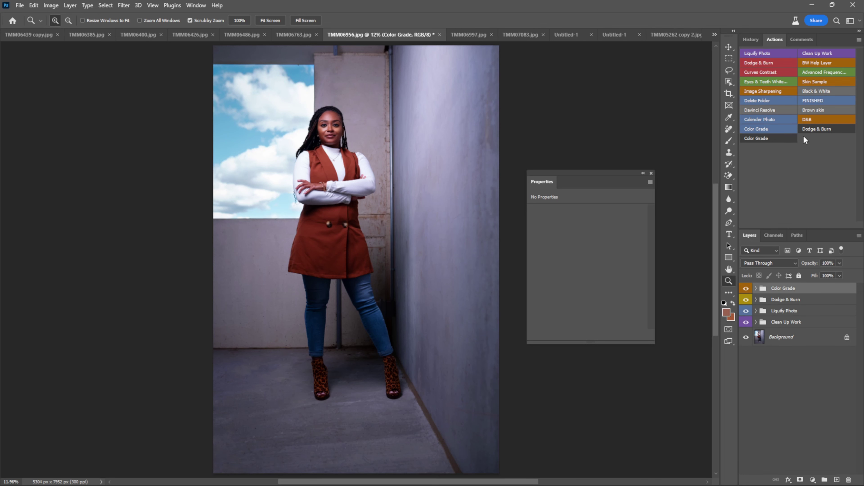
{"action": "left_click", "coordinate": [815, 127]}
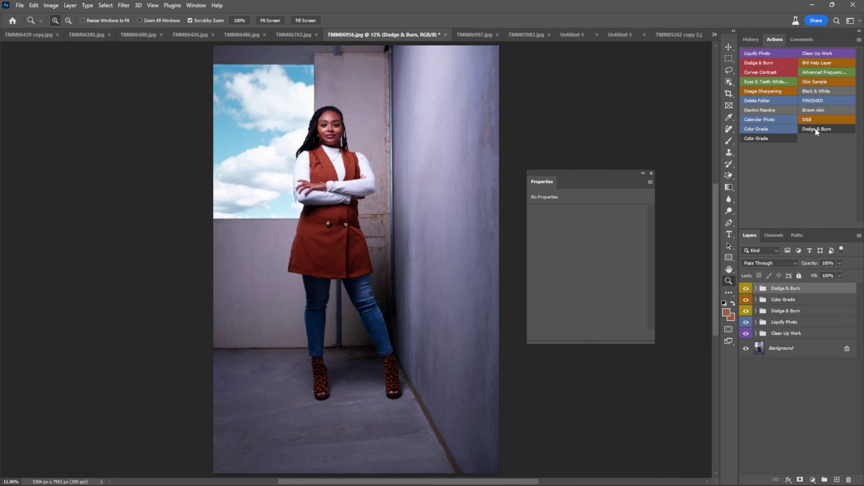
{"action": "left_click", "coordinate": [775, 140]}
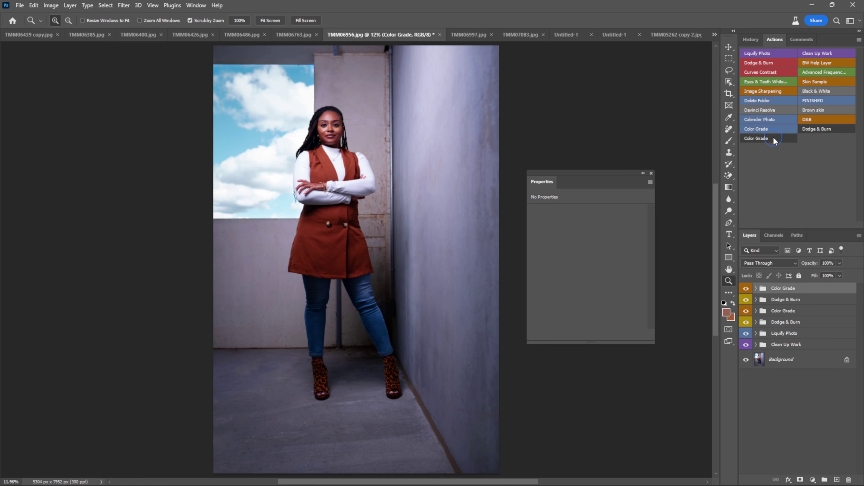
{"action": "left_click", "coordinate": [819, 126]}
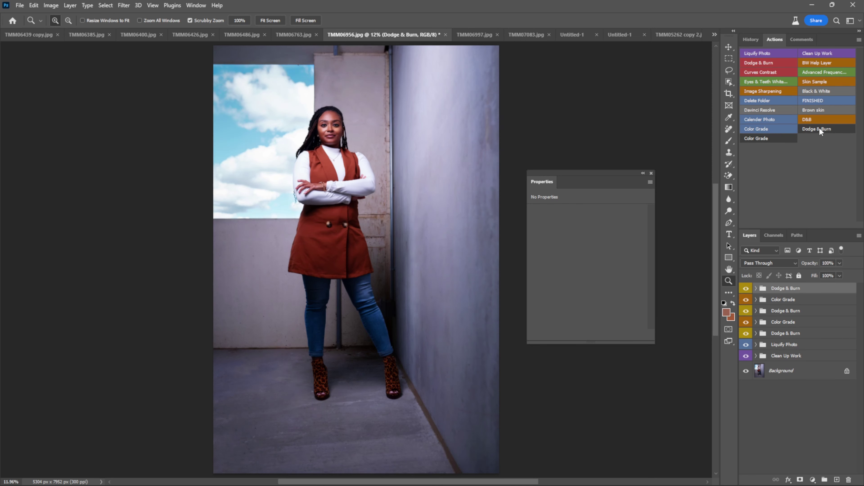
Run the Color Grade action button again to add another Color Grade group
{"action": "left_click", "coordinate": [769, 138]}
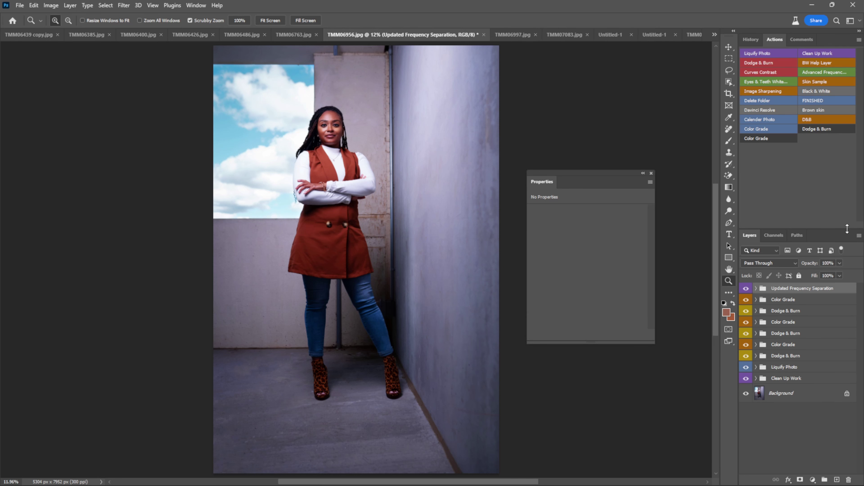
{"action": "left_click", "coordinate": [756, 289]}
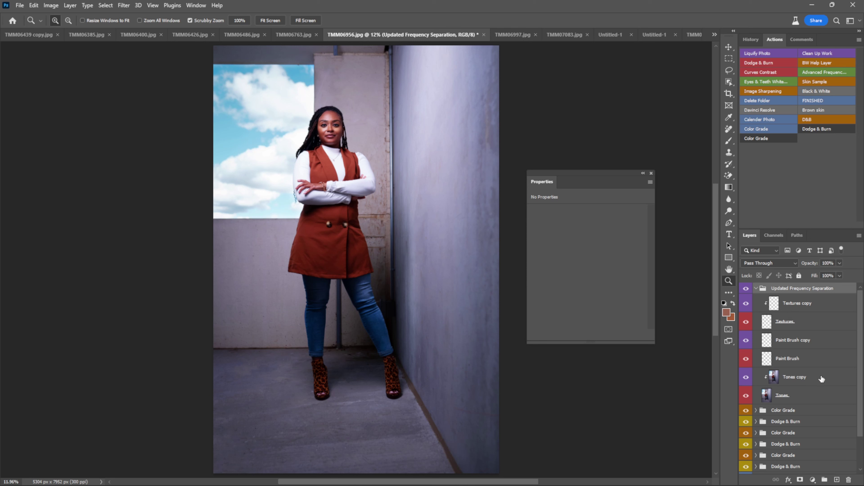
{"action": "left_click", "coordinate": [756, 289]}
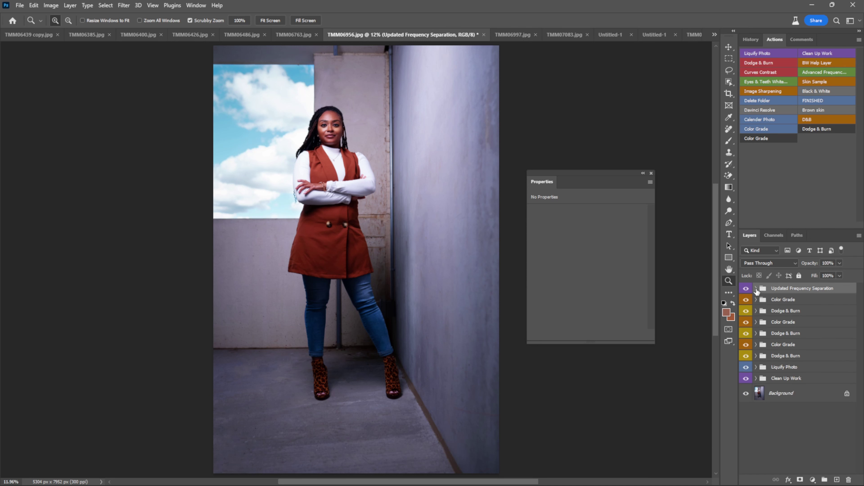